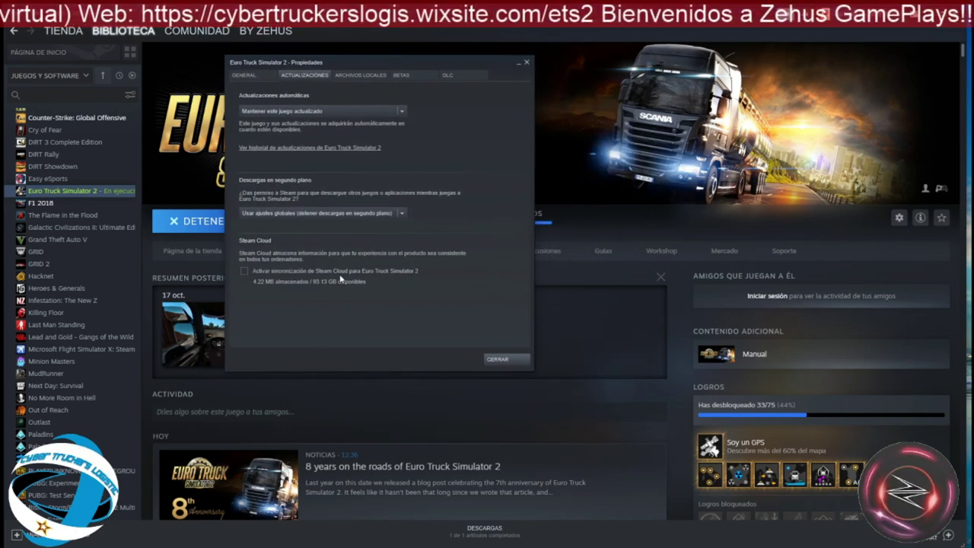
Step: Leave Steam Cloud synchronization disabled for Euro Truck Simulator 2 and close the game's properties
{"action": "left_click", "coordinate": [243, 271]}
{"action": "left_click", "coordinate": [244, 271]}
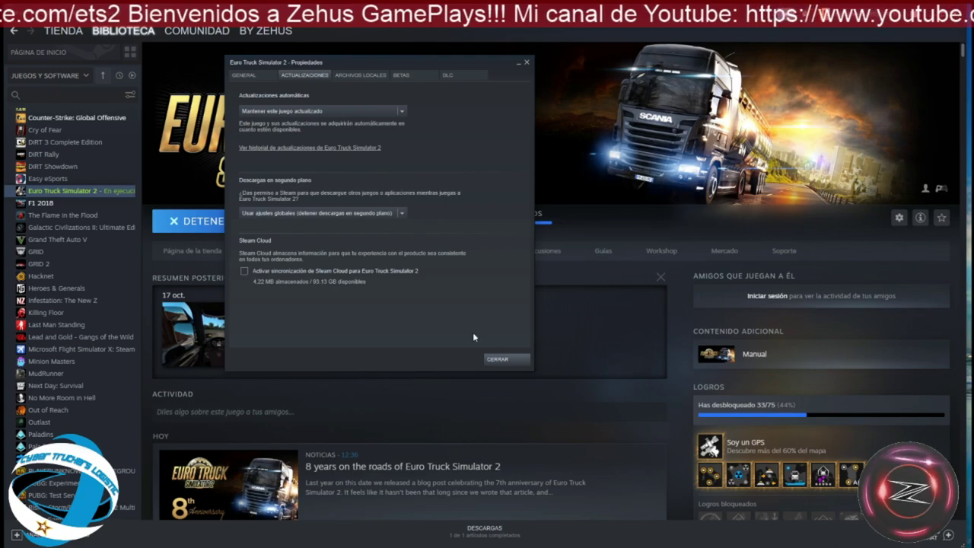
{"action": "left_click", "coordinate": [499, 359]}
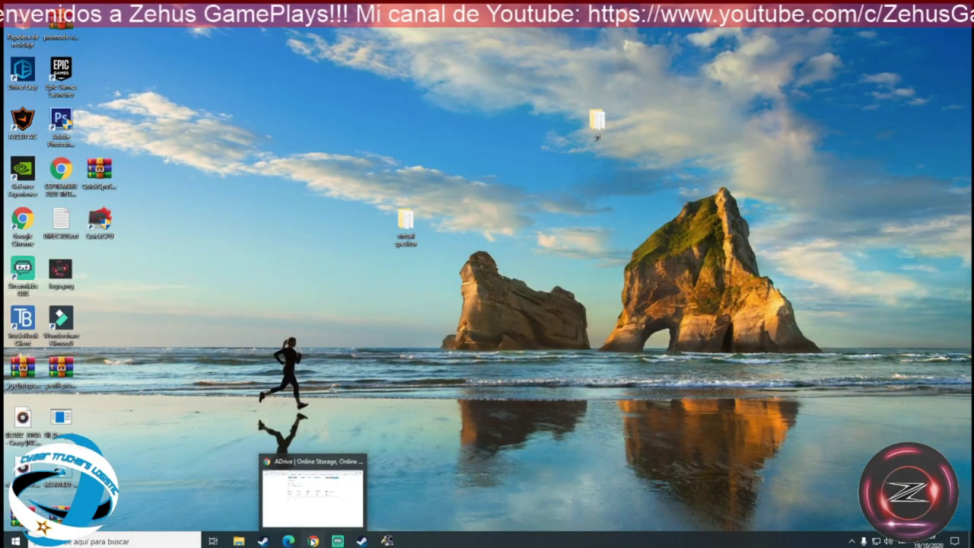
Step: Switch to Chrome, open the copied ADrive link for Virtual_Speditor2_13.rar and save the archive to the desktop
{"action": "left_click", "coordinate": [312, 541]}
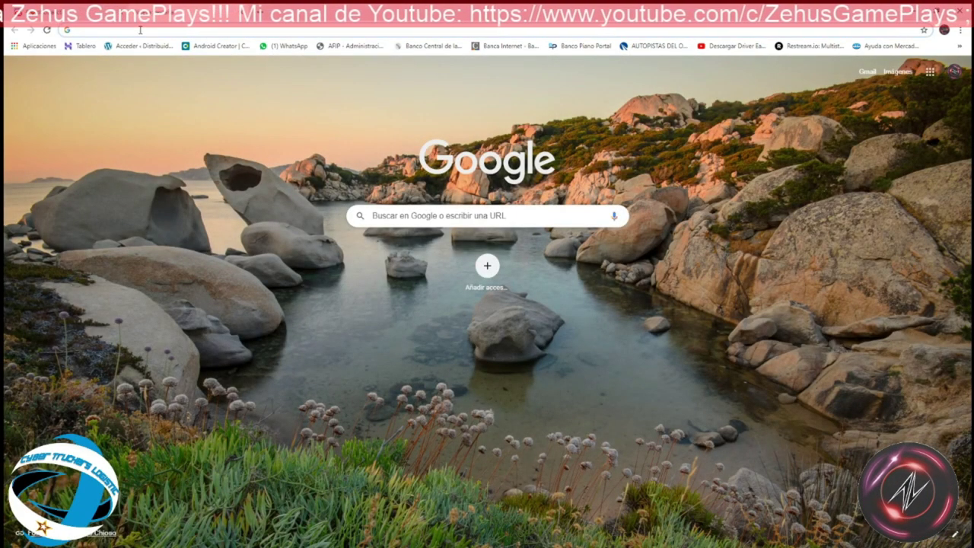
{"action": "right_click", "coordinate": [140, 30]}
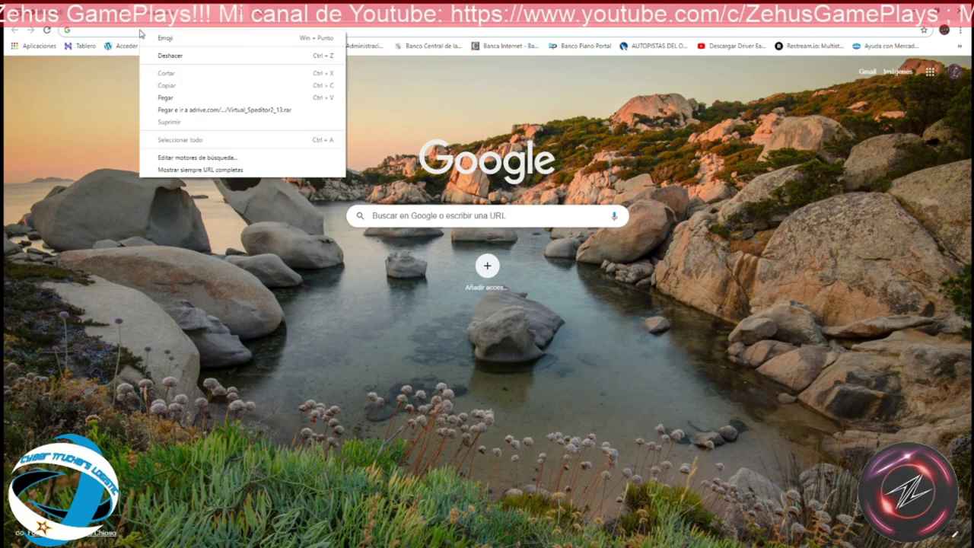
{"action": "left_click", "coordinate": [165, 97]}
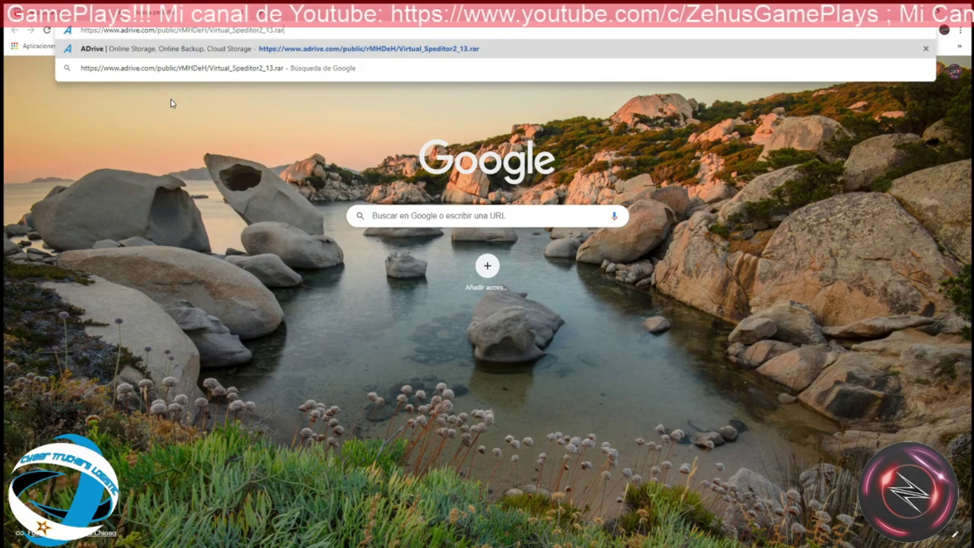
{"action": "key", "text": "Return"}
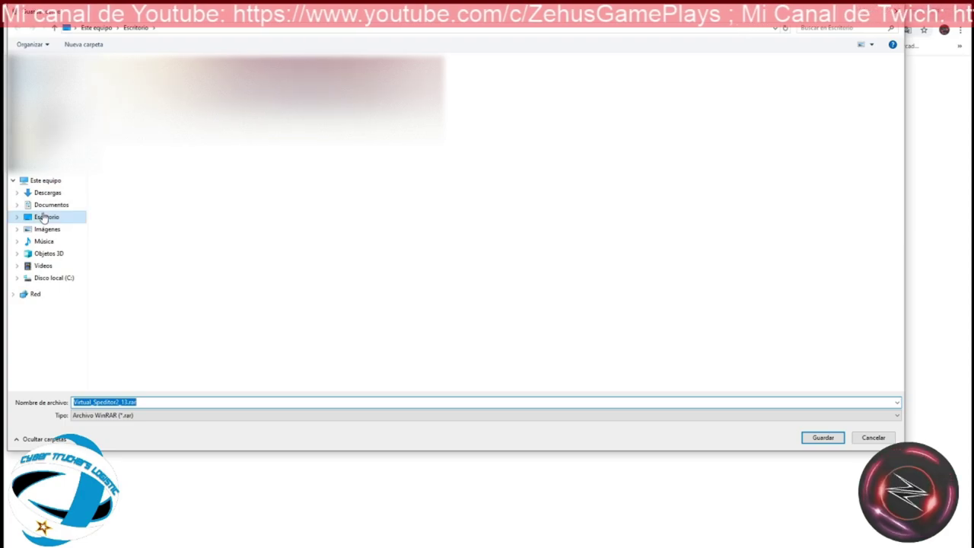
{"action": "left_click", "coordinate": [819, 437]}
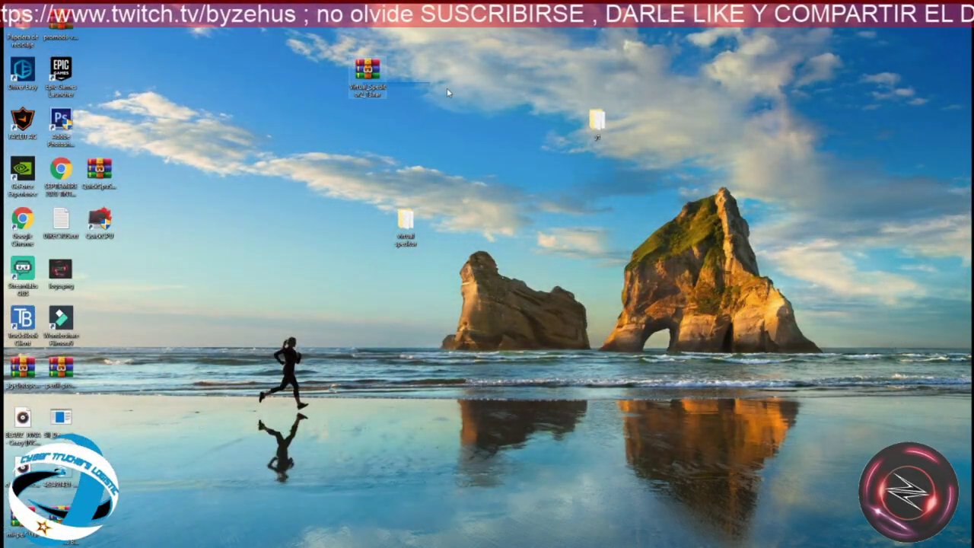
Step: Create a Virtual_Speditor2_13 folder on the desktop from the downloaded archive's extraction options, cancel the extraction and close the archive
{"action": "left_click_drag", "start_coordinate": [366, 73], "coordinate": [328, 69]}
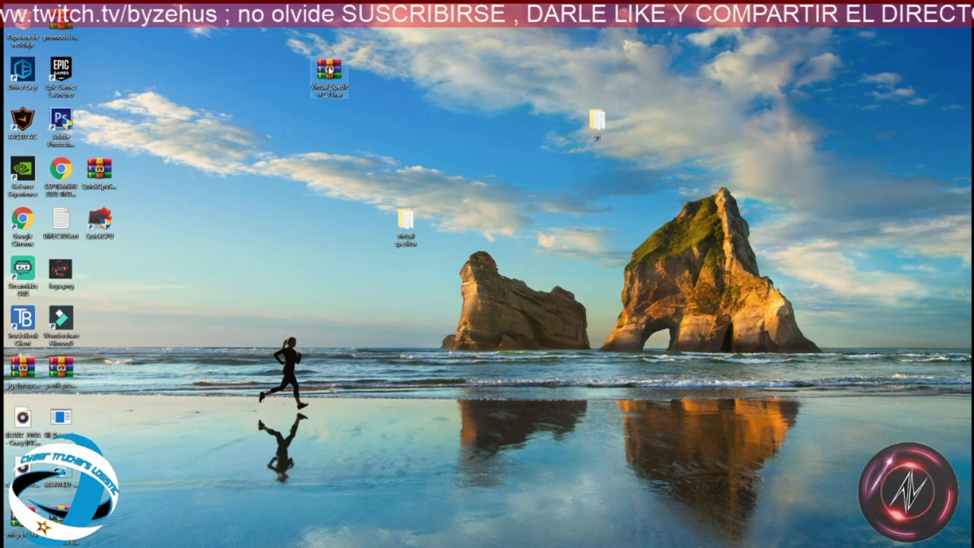
{"action": "double_click", "coordinate": [329, 70]}
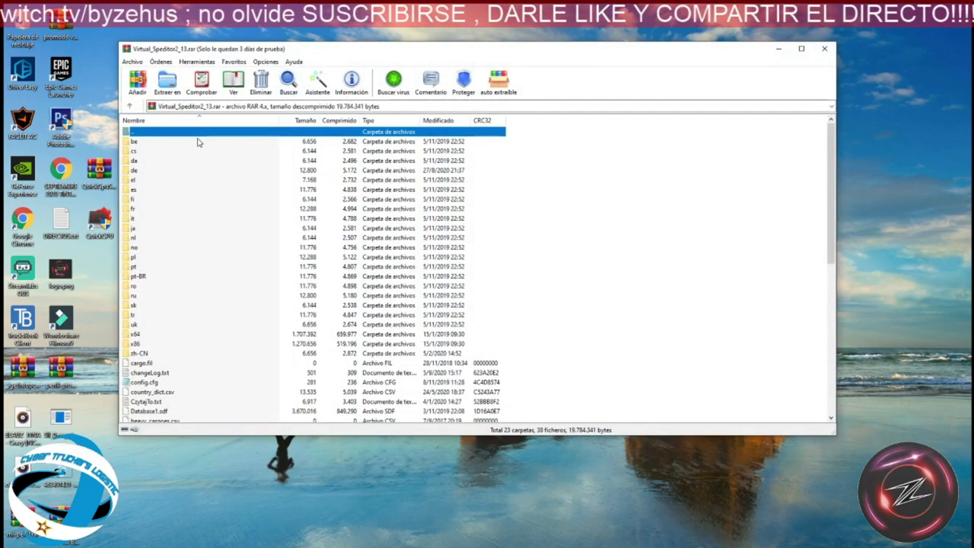
{"action": "left_click", "coordinate": [167, 84]}
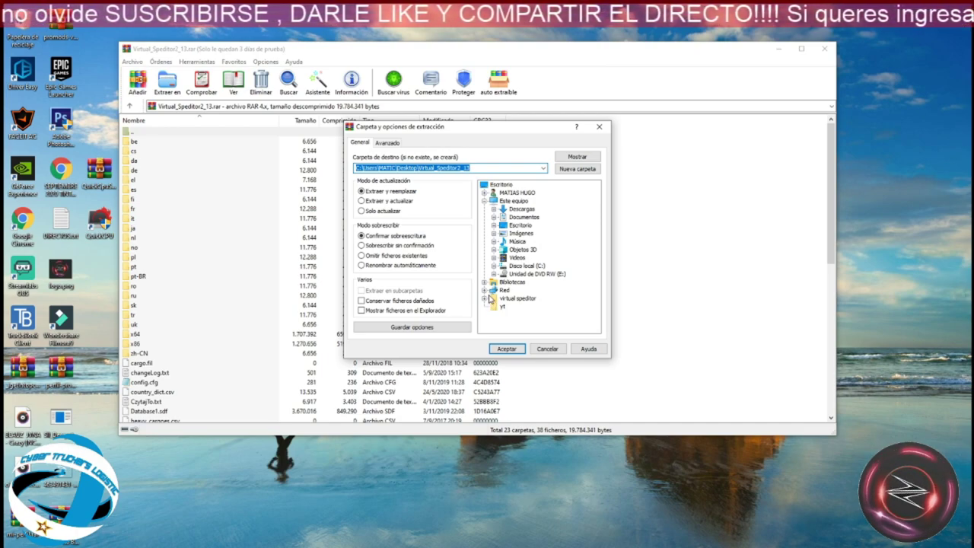
{"action": "left_click", "coordinate": [494, 226]}
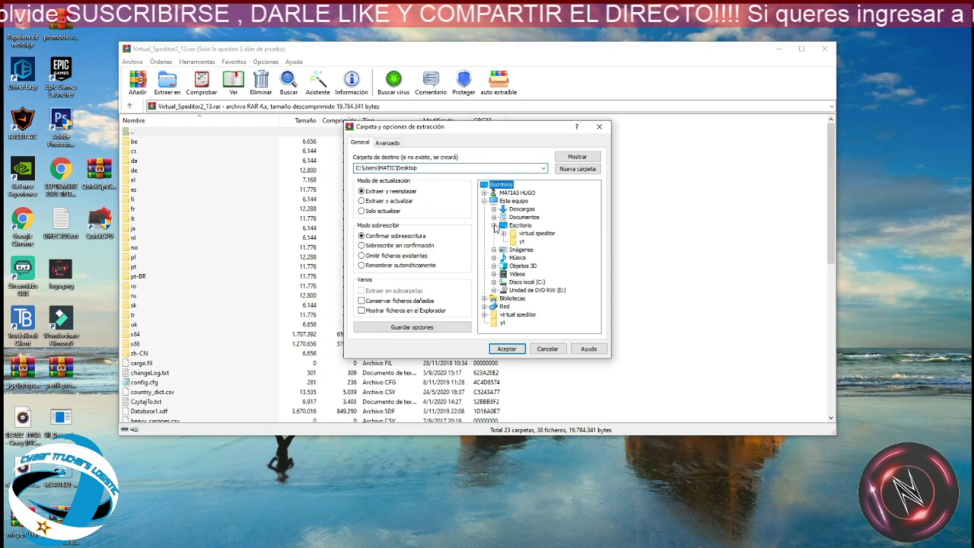
{"action": "left_click", "coordinate": [574, 169]}
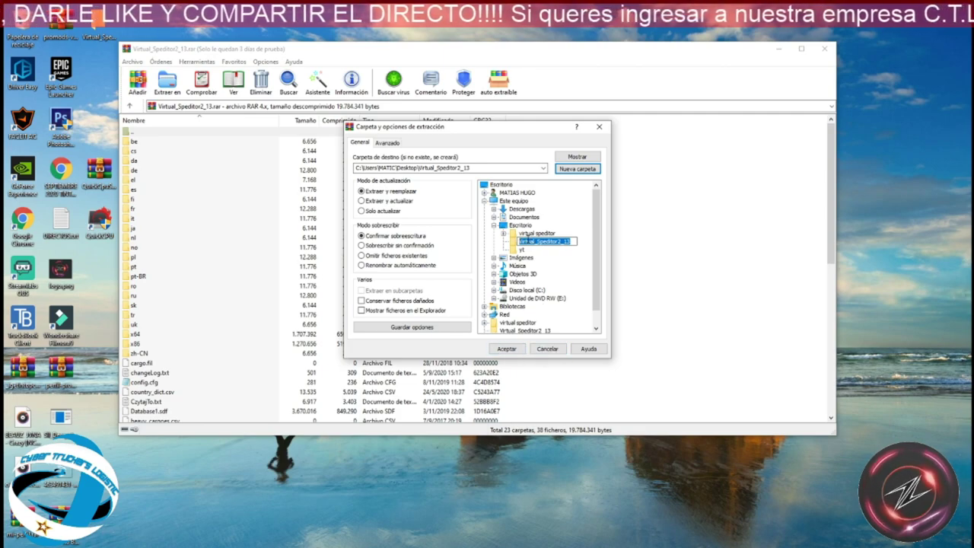
{"action": "left_click", "coordinate": [546, 349]}
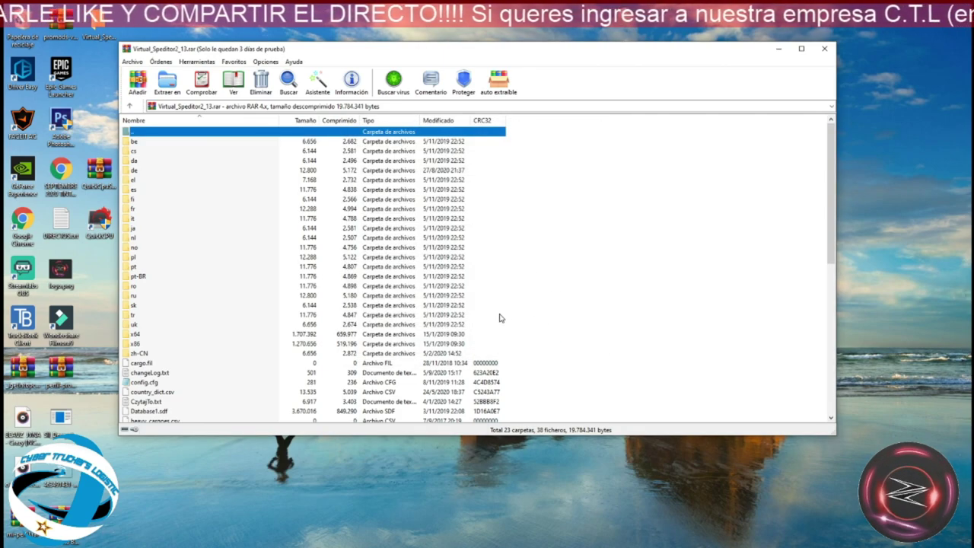
{"action": "left_click", "coordinate": [825, 48]}
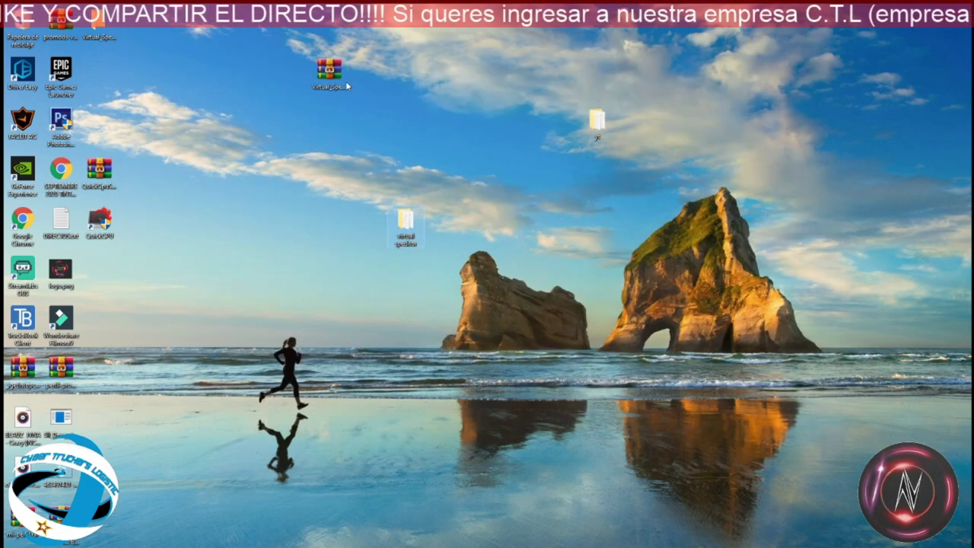
{"action": "left_click_drag", "start_coordinate": [349, 86], "coordinate": [425, 39]}
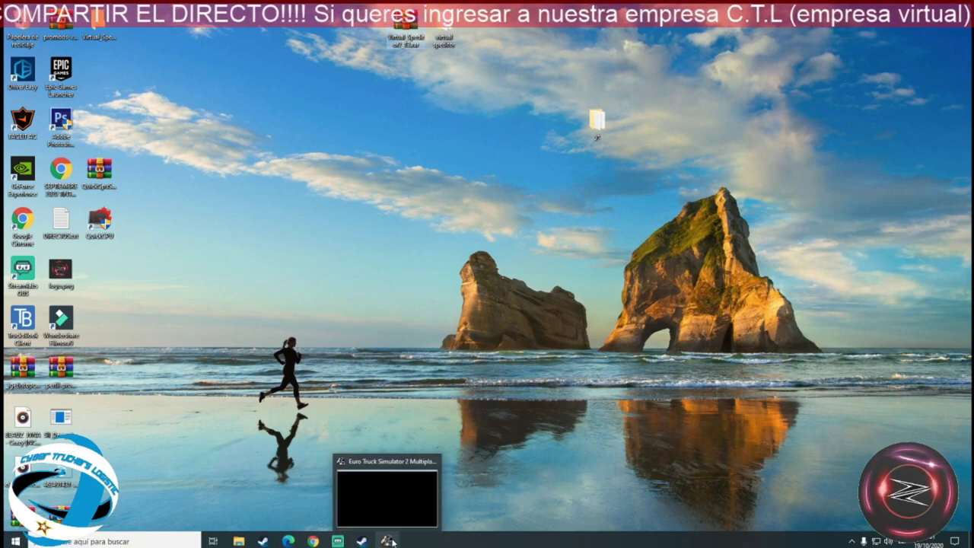
Step: Switch to Euro Truck Simulator 2, assign Z as the primary key for Guardado rápido and close the key settings
{"action": "left_click", "coordinate": [390, 539]}
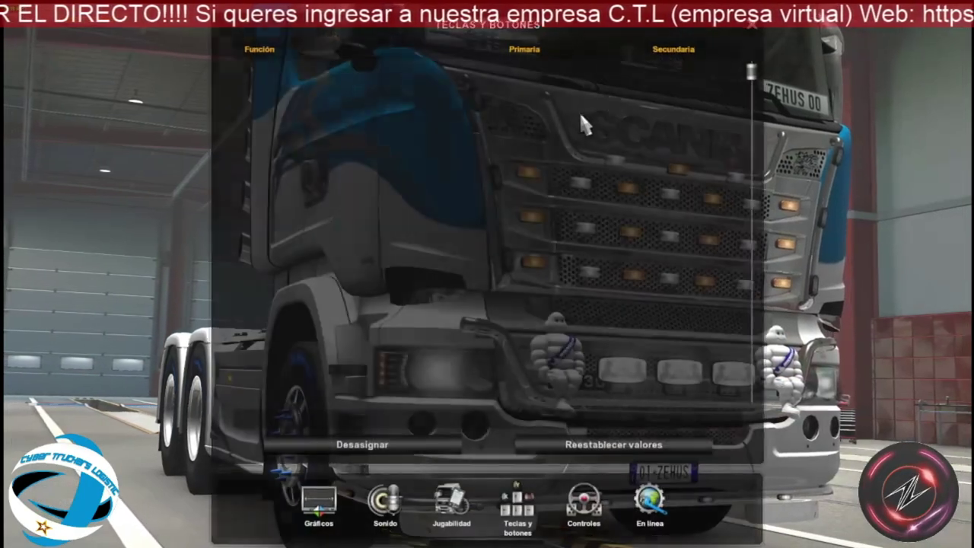
{"action": "scroll", "coordinate": [734, 435], "scroll_direction": "down", "scroll_amount": 15}
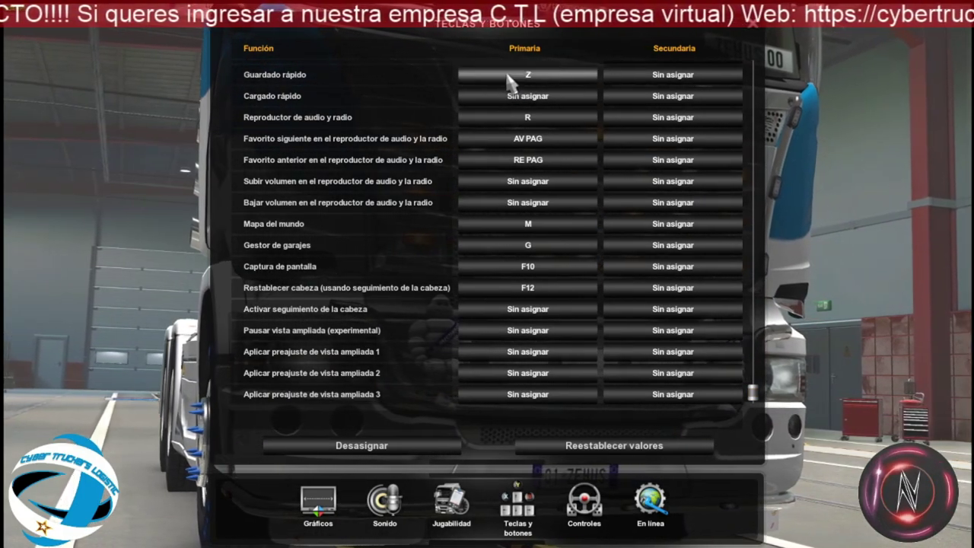
{"action": "left_click", "coordinate": [551, 83]}
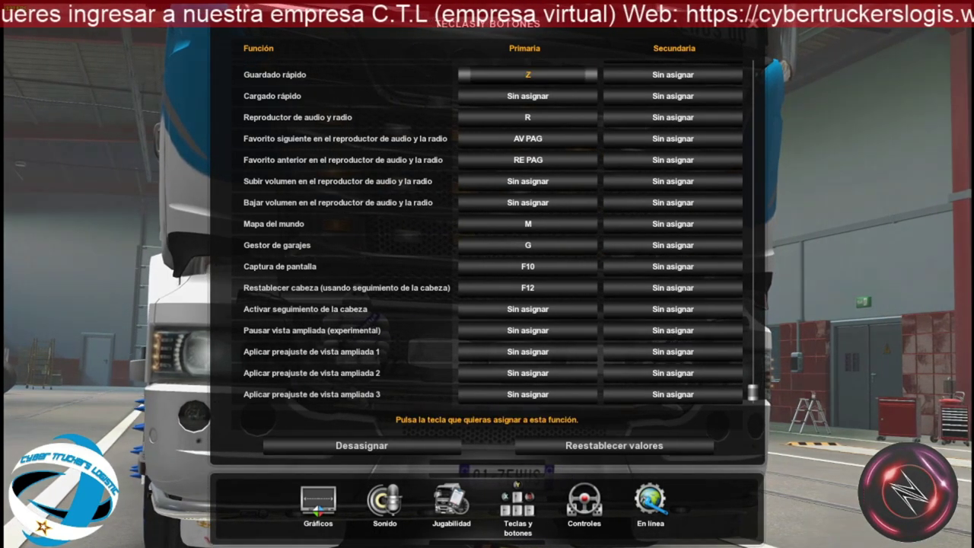
{"action": "key", "text": "z"}
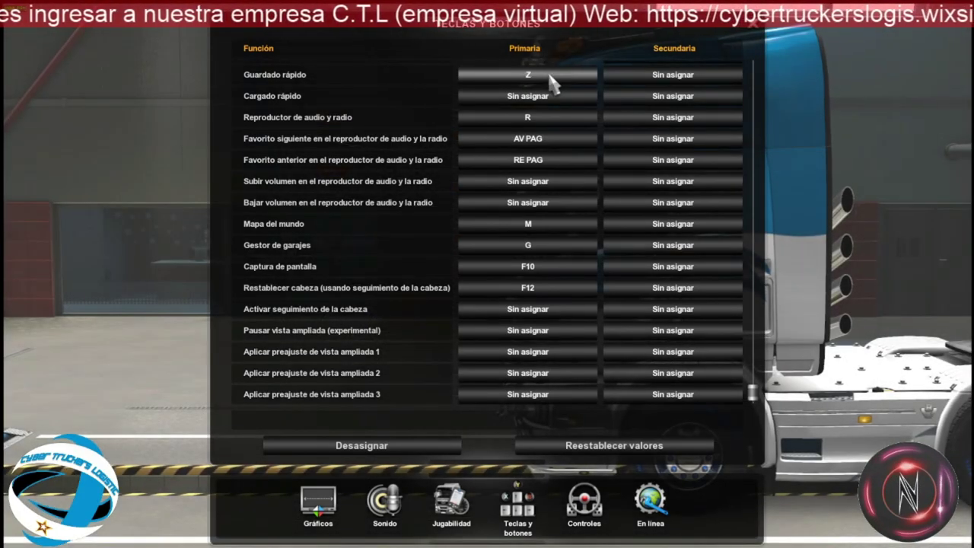
{"action": "scroll", "coordinate": [620, 191], "scroll_direction": "up", "scroll_amount": 5}
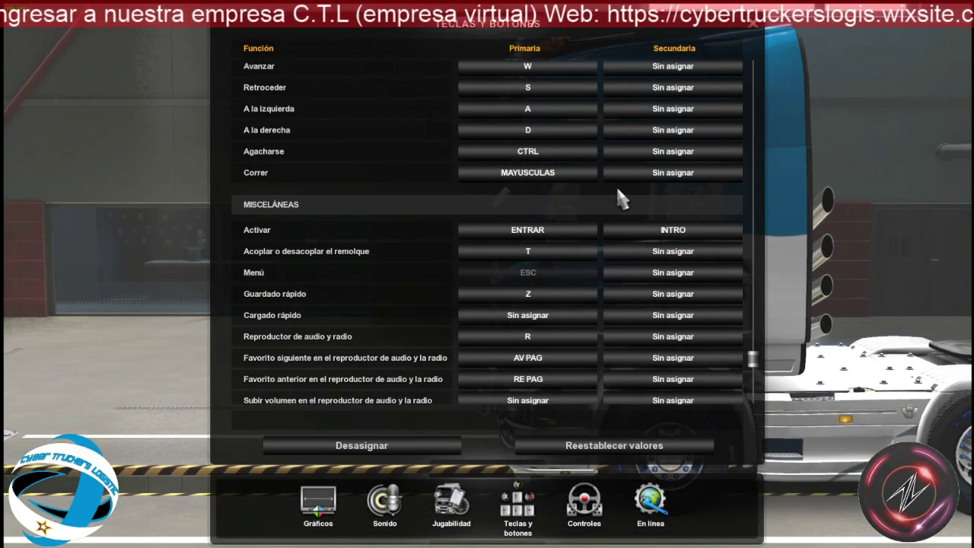
{"action": "scroll", "coordinate": [618, 192], "scroll_direction": "up", "scroll_amount": 10}
{"action": "scroll", "coordinate": [617, 196], "scroll_direction": "up", "scroll_amount": 10}
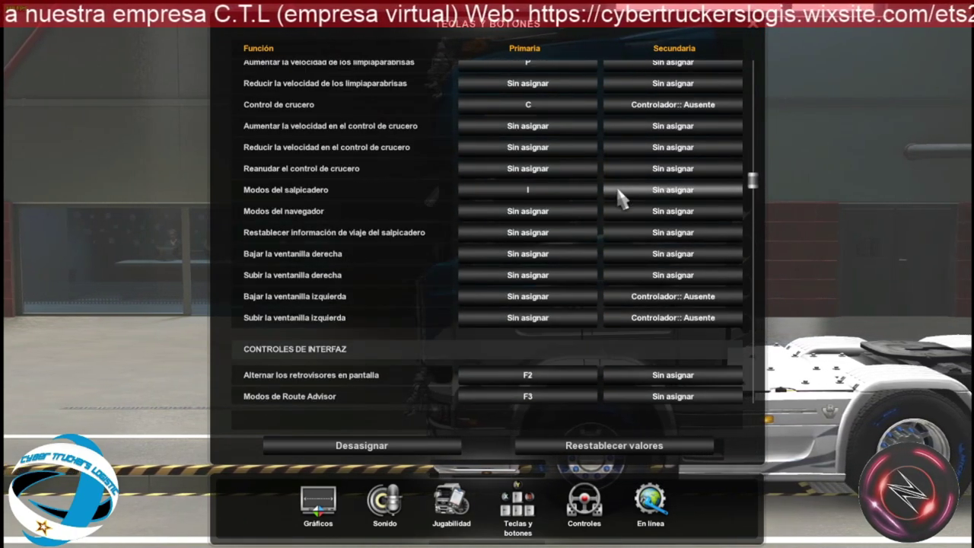
{"action": "scroll", "coordinate": [619, 196], "scroll_direction": "up", "scroll_amount": 10}
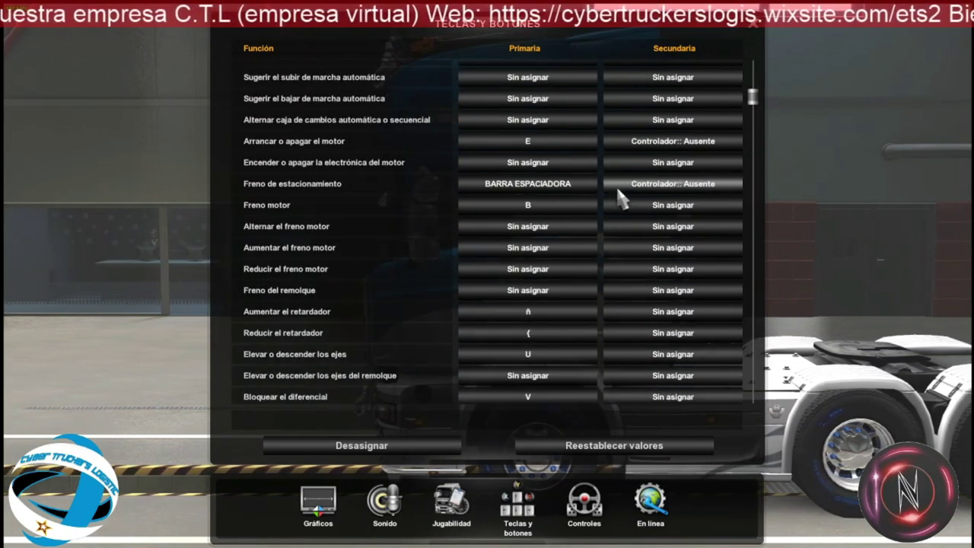
{"action": "scroll", "coordinate": [618, 196], "scroll_direction": "up", "scroll_amount": 5}
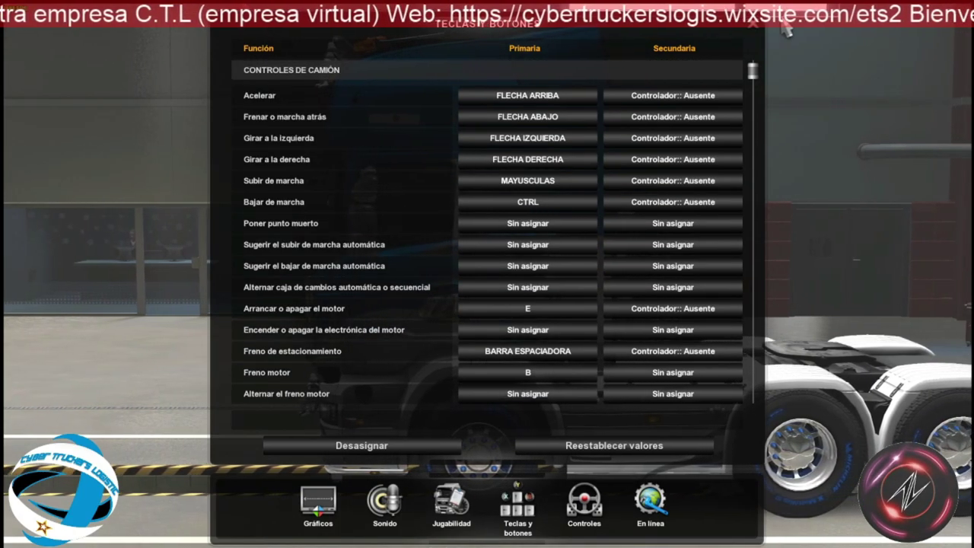
{"action": "left_click", "coordinate": [754, 29]}
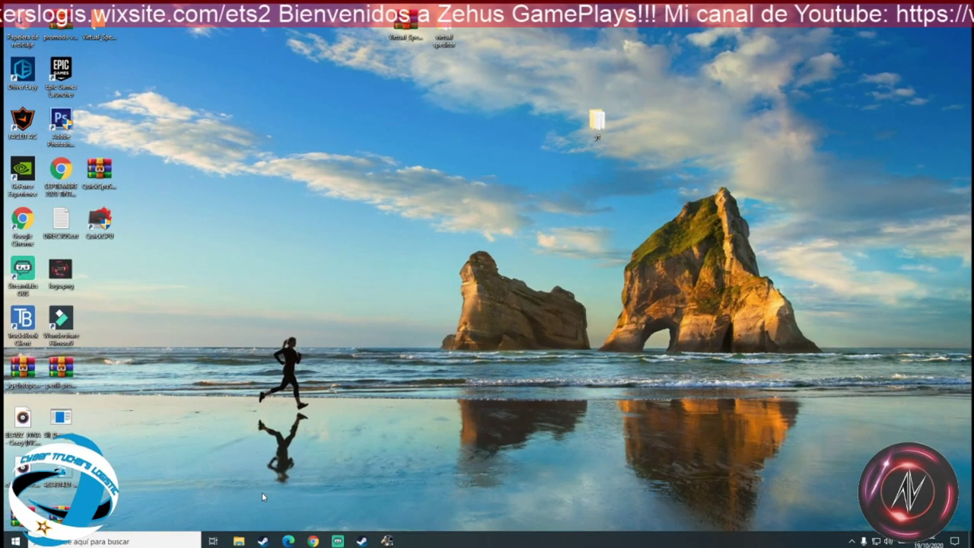
Step: Switch to File Explorer and open the profiles folder inside Documentos > Euro Truck Simulator 2
{"action": "left_click", "coordinate": [238, 540]}
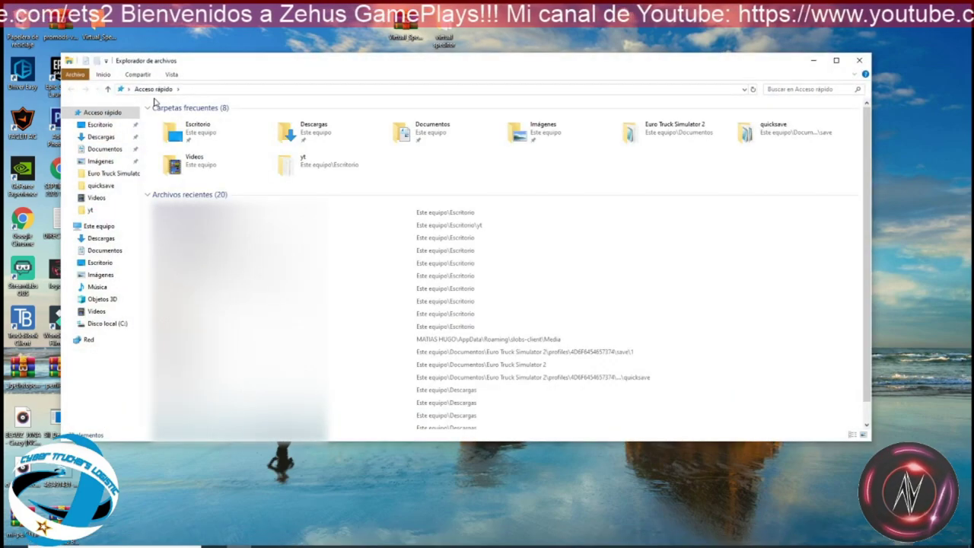
{"action": "left_click_drag", "start_coordinate": [211, 64], "coordinate": [241, 17]}
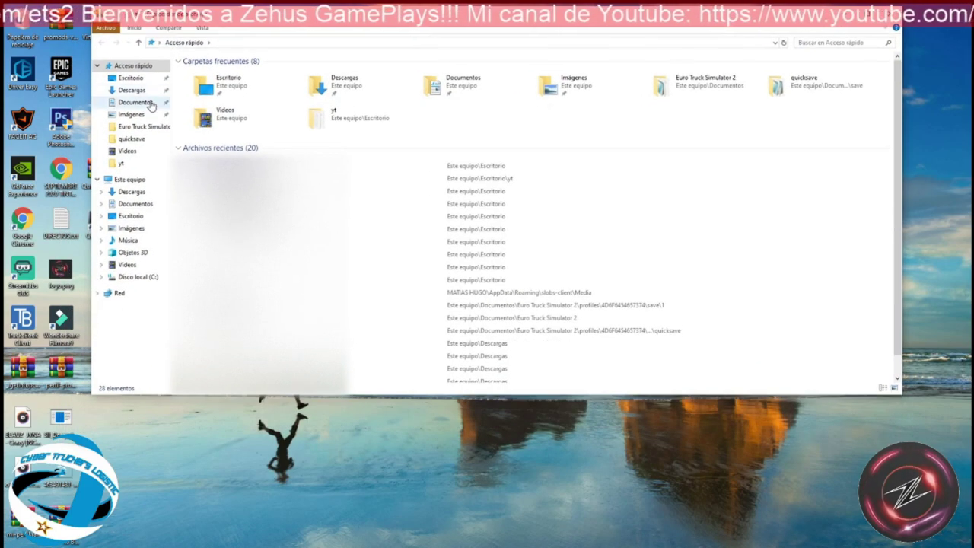
{"action": "left_click", "coordinate": [149, 103]}
{"action": "double_click", "coordinate": [204, 84]}
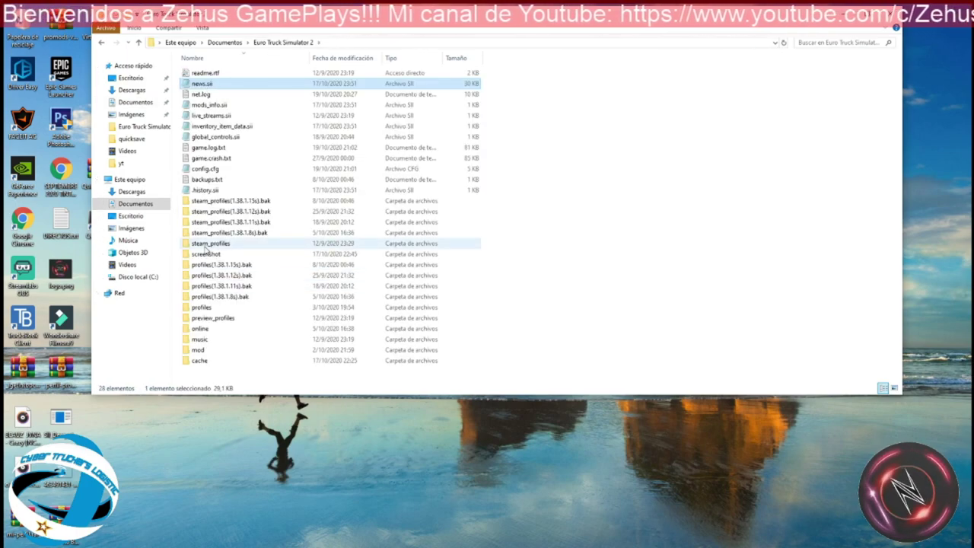
{"action": "left_click", "coordinate": [197, 307]}
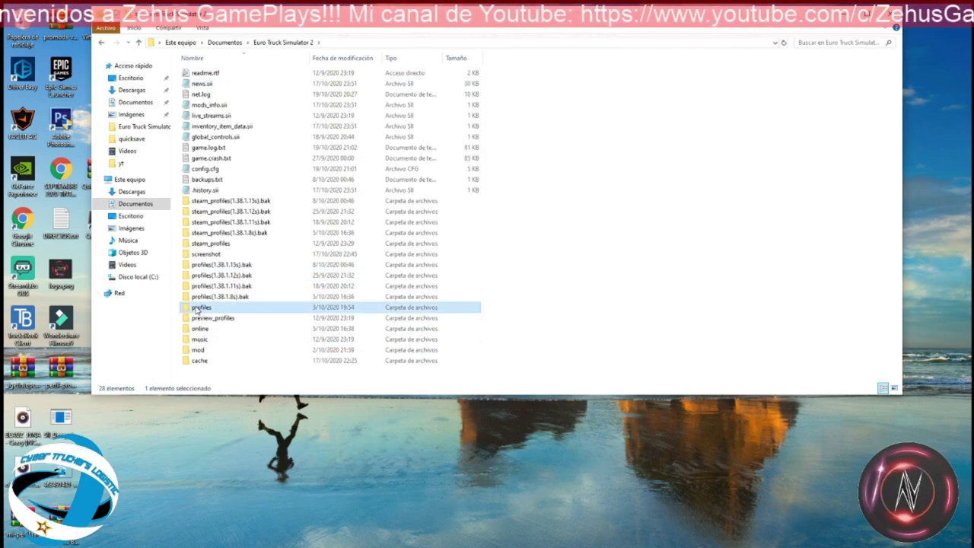
{"action": "double_click", "coordinate": [198, 308]}
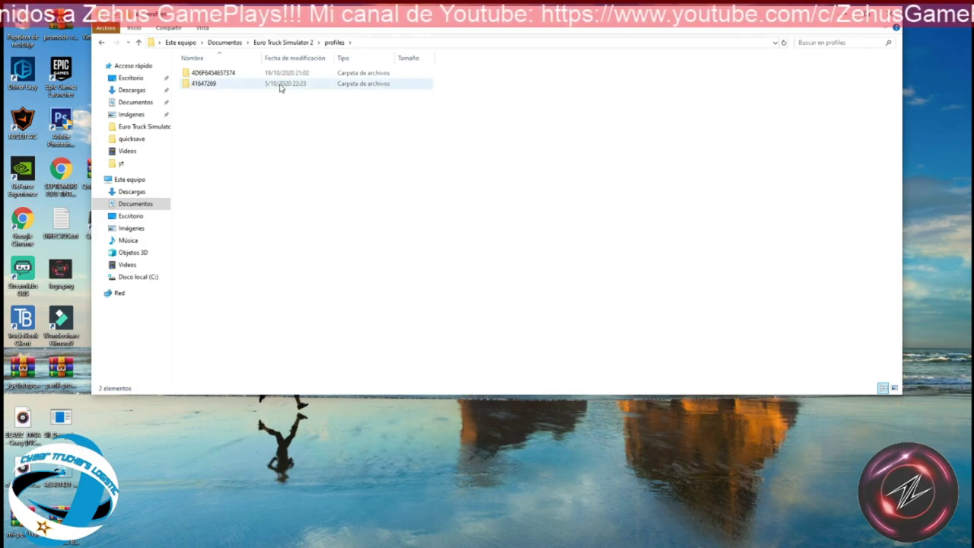
Step: Compare the modification dates of the two profile folders to identify the most recently used one
{"action": "left_click_drag", "start_coordinate": [263, 57], "coordinate": [268, 57]}
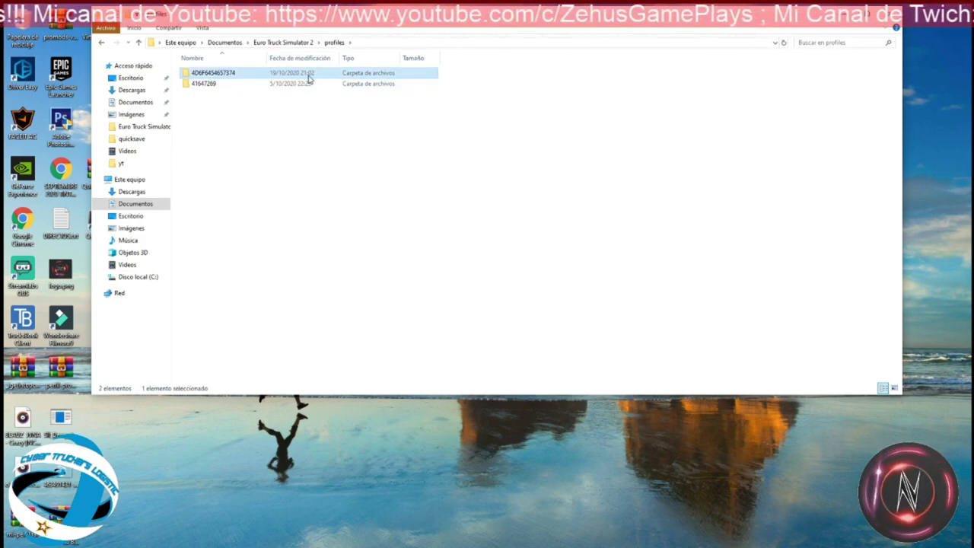
{"action": "left_click", "coordinate": [278, 84]}
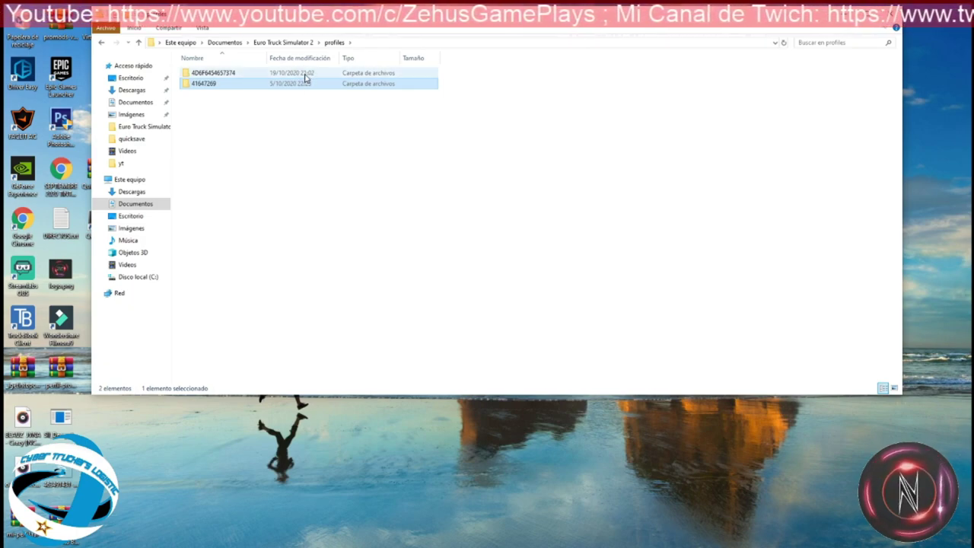
{"action": "left_click", "coordinate": [307, 75]}
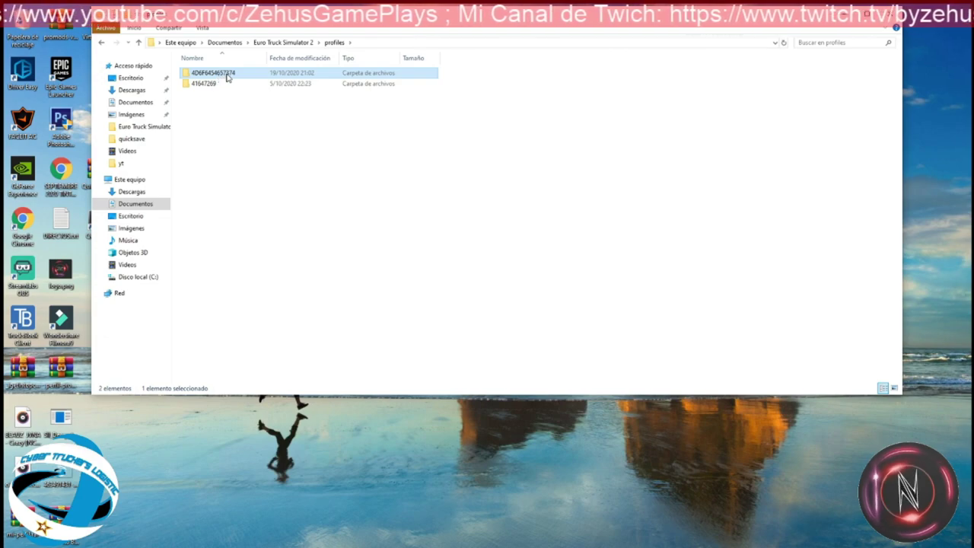
{"action": "mouse_move", "coordinate": [227, 77]}
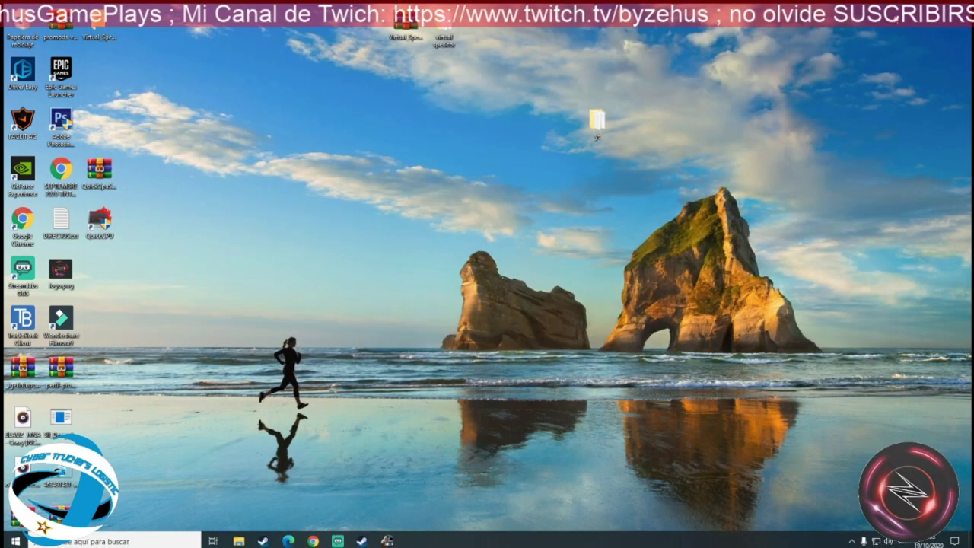
Step: Open the virtual speditor folder on the desktop and launch Virtual_speditor.exe
{"action": "double_click", "coordinate": [445, 30]}
{"action": "scroll", "coordinate": [304, 271], "scroll_direction": "down", "scroll_amount": 5}
{"action": "scroll", "coordinate": [304, 272], "scroll_direction": "down", "scroll_amount": 5}
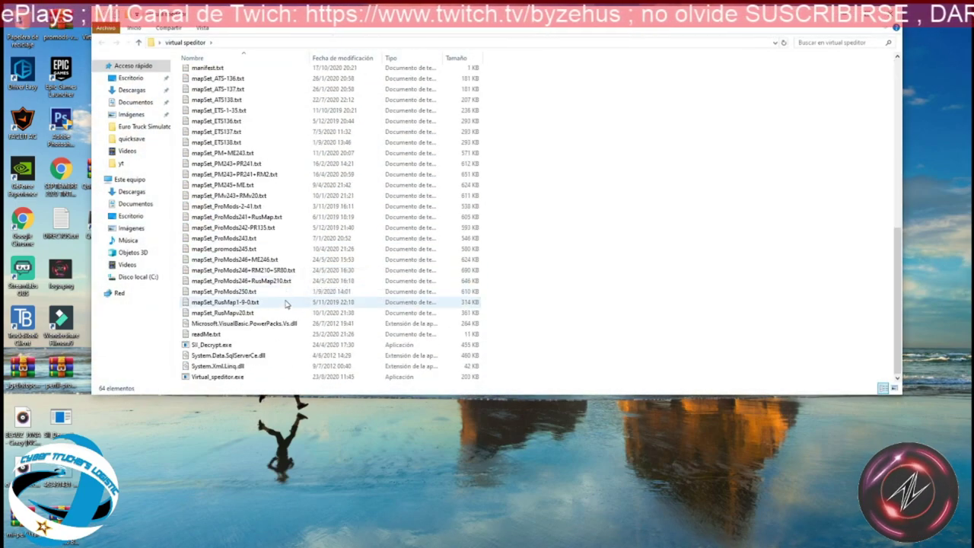
{"action": "left_click", "coordinate": [218, 378]}
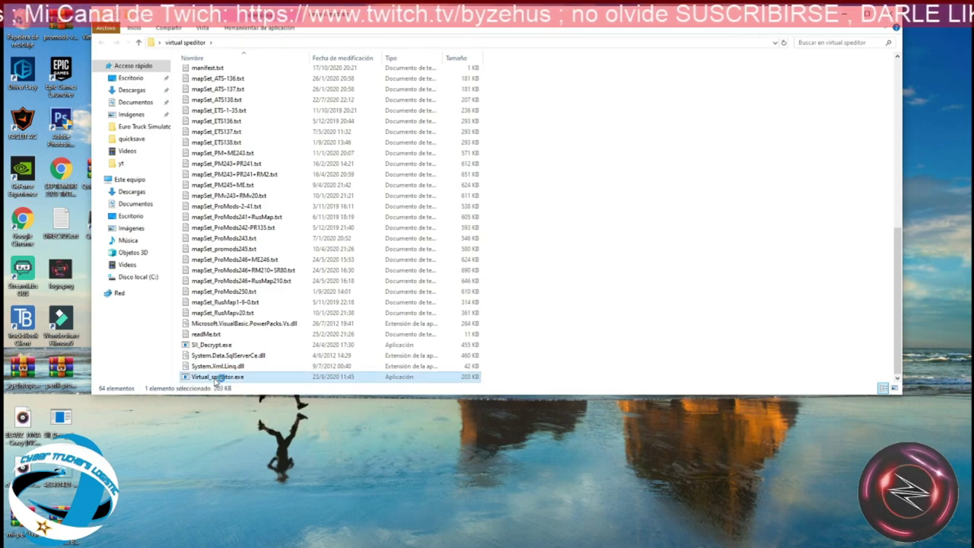
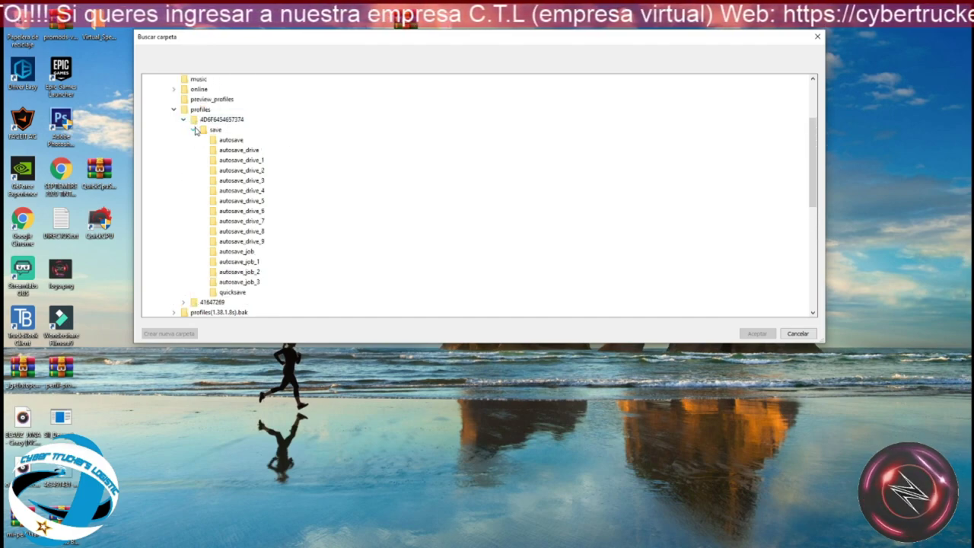
{"action": "left_click", "coordinate": [194, 129]}
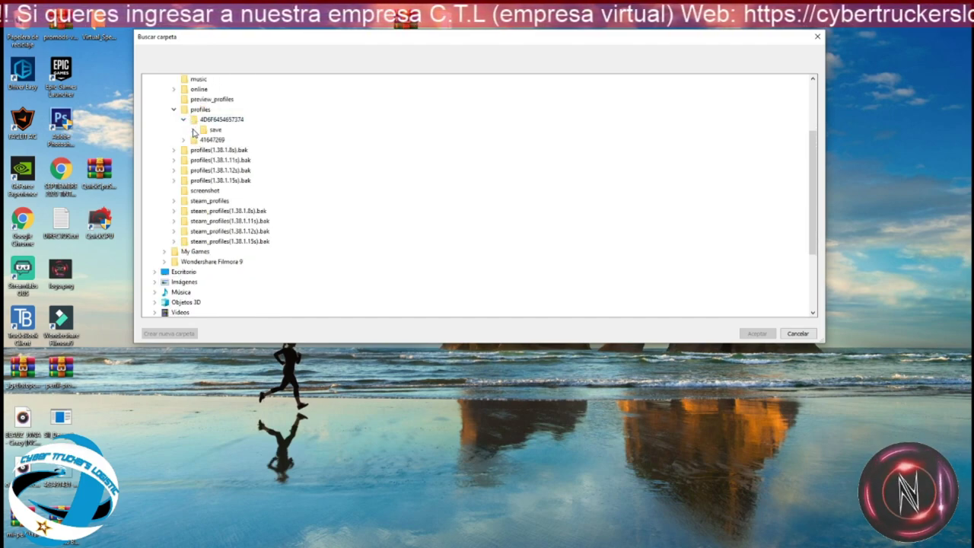
{"action": "left_click", "coordinate": [194, 130]}
{"action": "scroll", "coordinate": [232, 143], "scroll_direction": "down", "scroll_amount": 2}
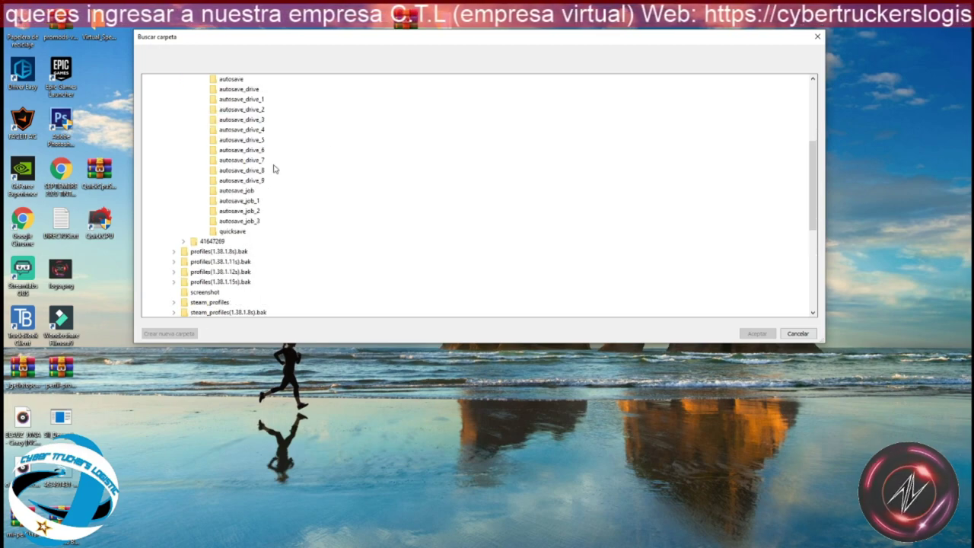
{"action": "left_click", "coordinate": [233, 231]}
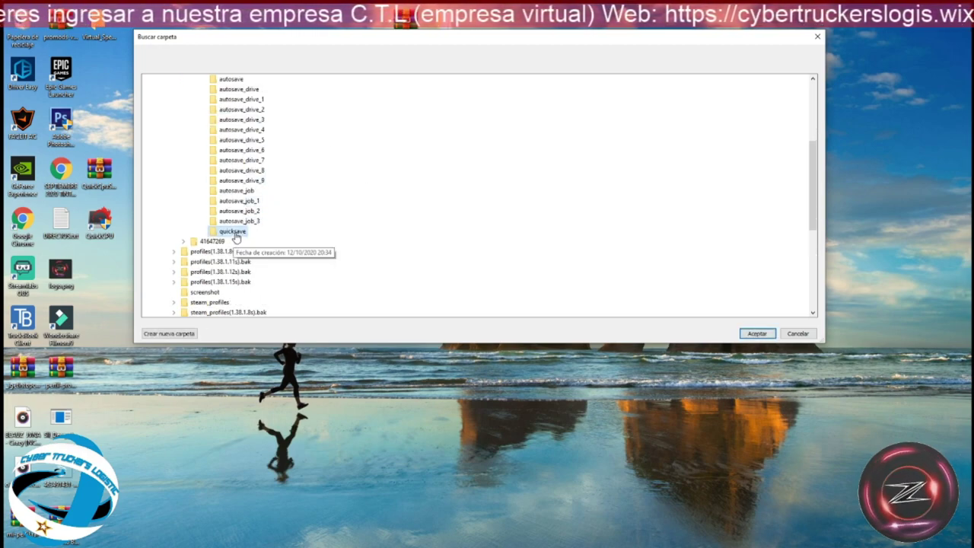
{"action": "left_click", "coordinate": [749, 336]}
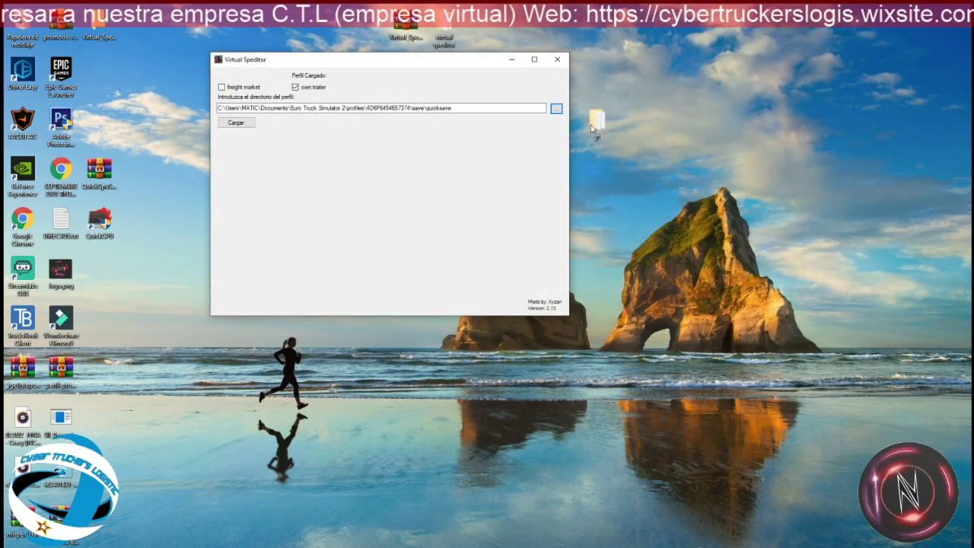
{"action": "left_click", "coordinate": [237, 123]}
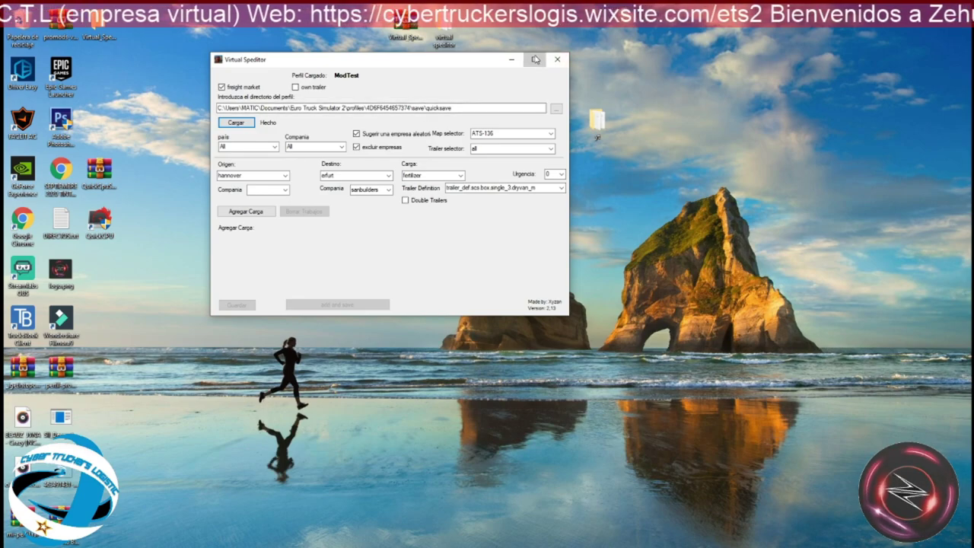
Step: Maximize the window, enable own trailer, and set the map selector to ETS138 and the trailer selector to all
{"action": "left_click", "coordinate": [536, 59]}
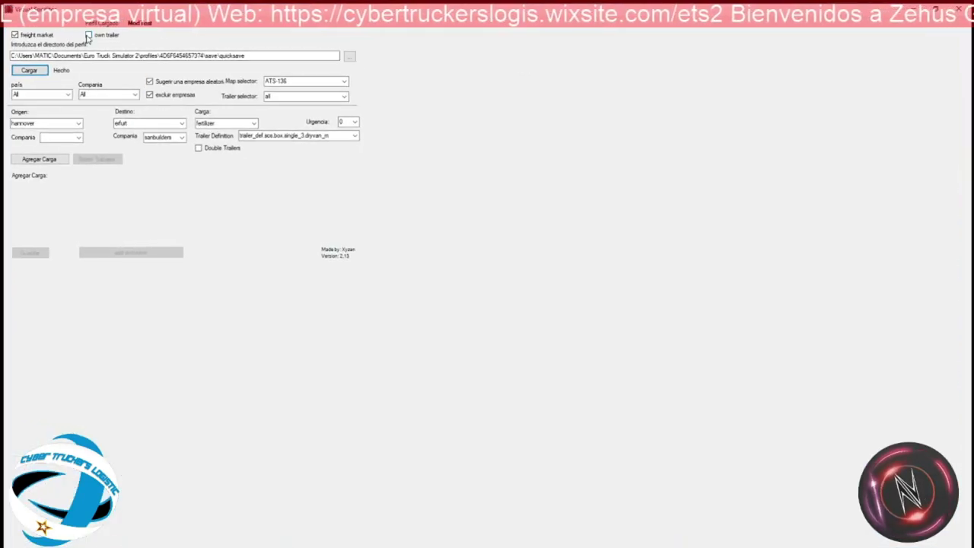
{"action": "left_click", "coordinate": [88, 36]}
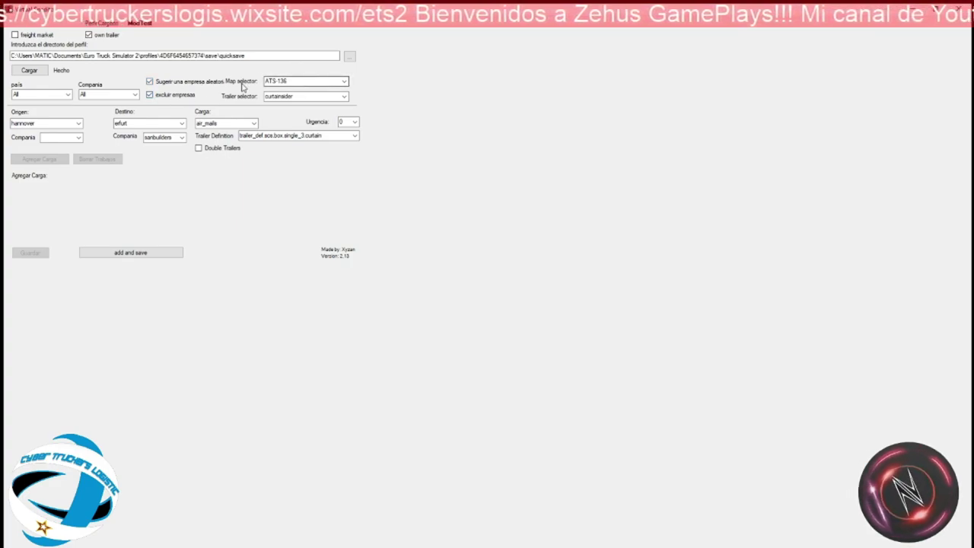
{"action": "left_click", "coordinate": [344, 81]}
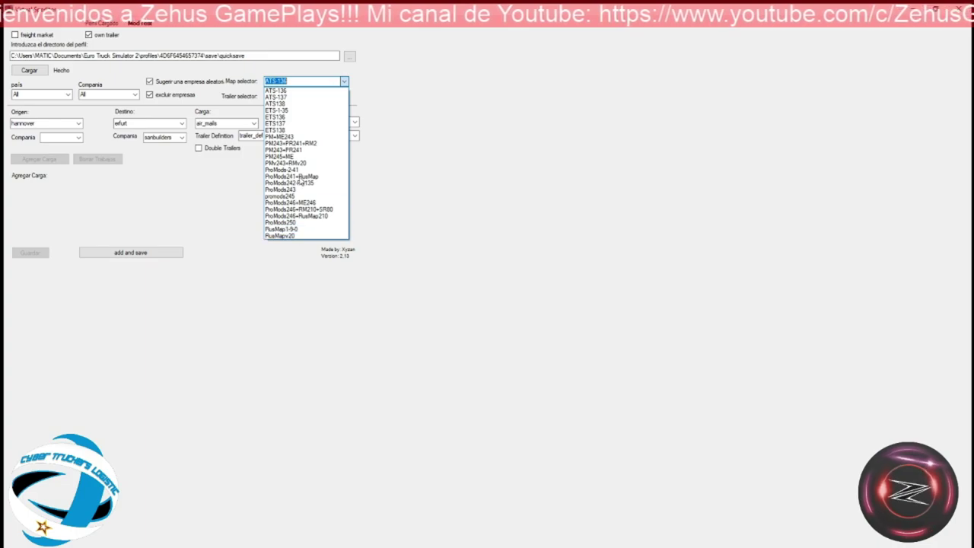
{"action": "left_click", "coordinate": [302, 131]}
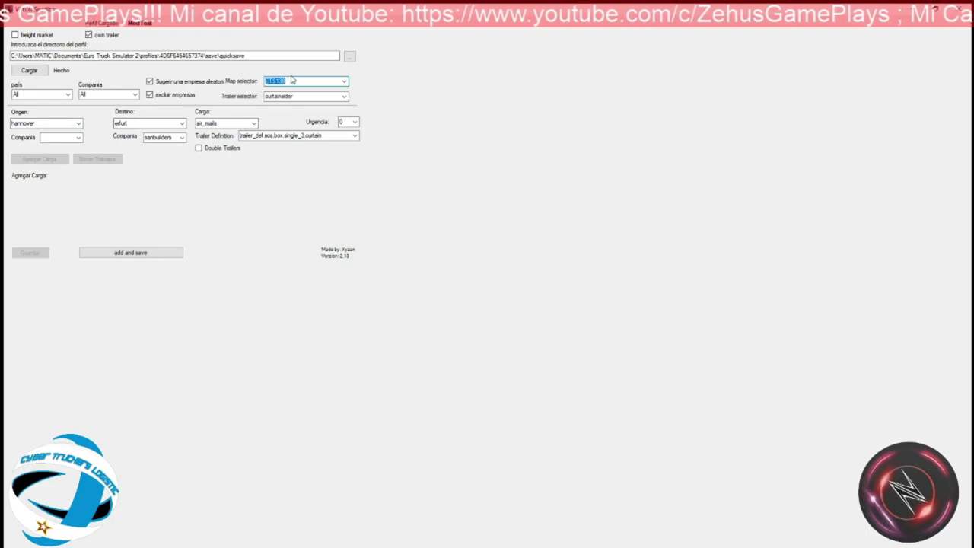
{"action": "left_click", "coordinate": [343, 96]}
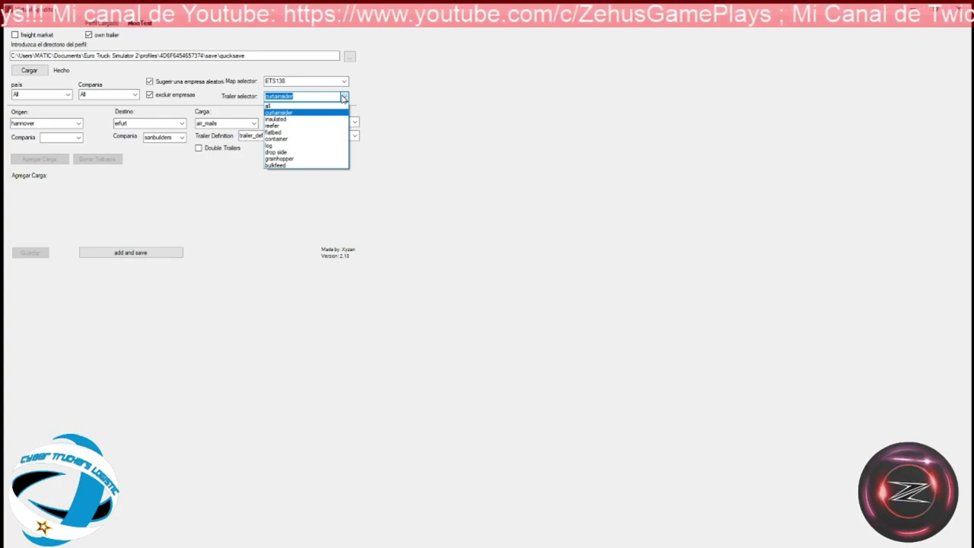
{"action": "left_click", "coordinate": [329, 108]}
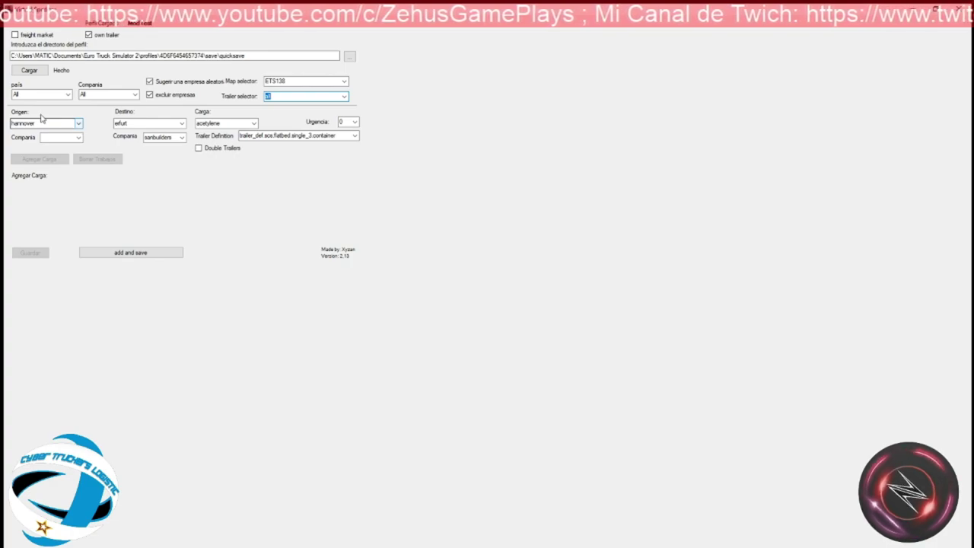
Step: Set the job's origin city to napoli and its origin company to ika_bohag
{"action": "left_click", "coordinate": [78, 123]}
{"action": "left_click_drag", "start_coordinate": [79, 207], "coordinate": [79, 246]}
{"action": "left_click", "coordinate": [45, 238]}
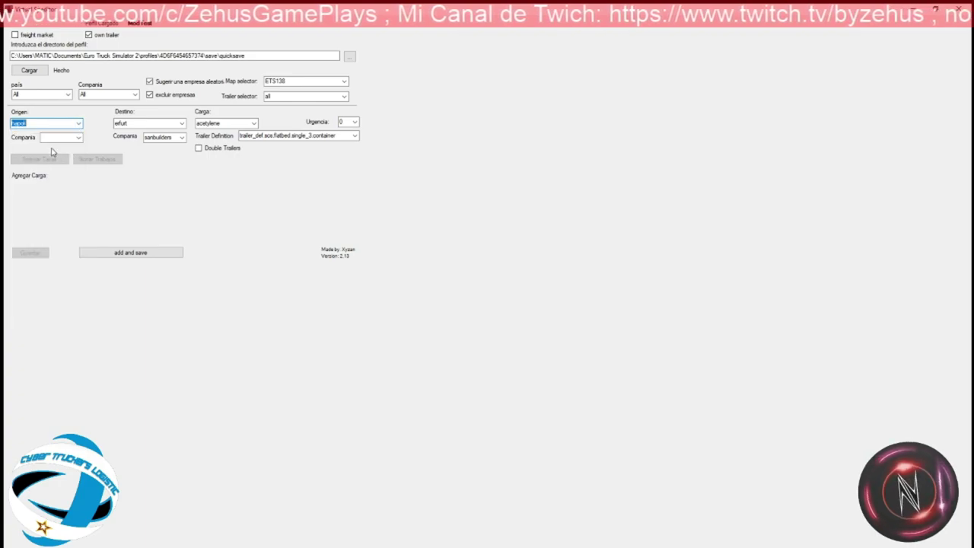
{"action": "left_click", "coordinate": [79, 138]}
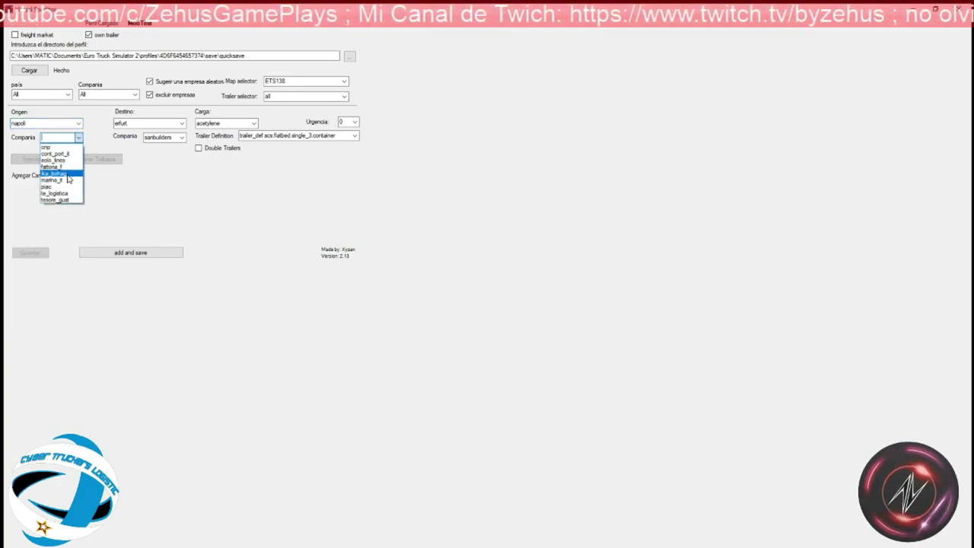
{"action": "left_click", "coordinate": [68, 175]}
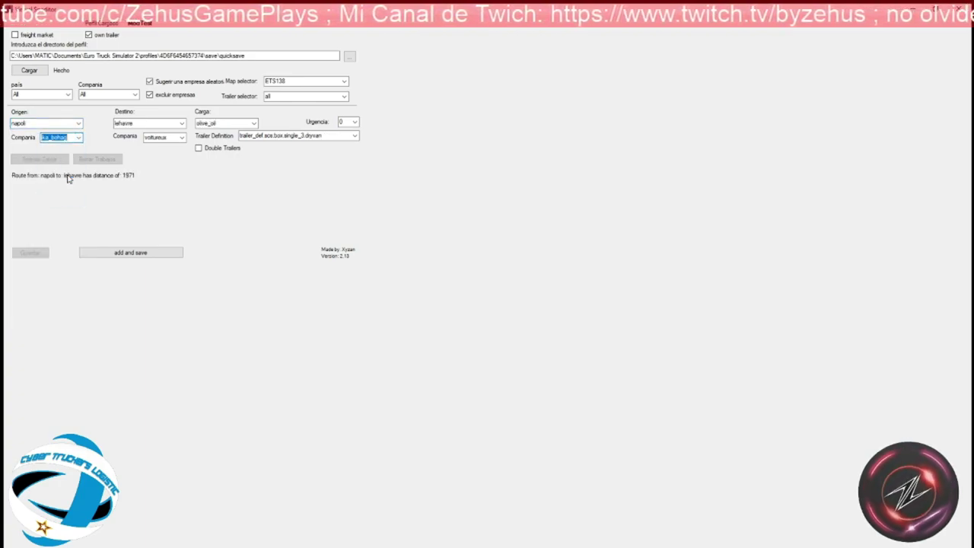
Step: Set the job's destination city to uppsala and its destination company to drekkar
{"action": "left_click", "coordinate": [181, 126]}
{"action": "left_click_drag", "start_coordinate": [181, 225], "coordinate": [185, 309]}
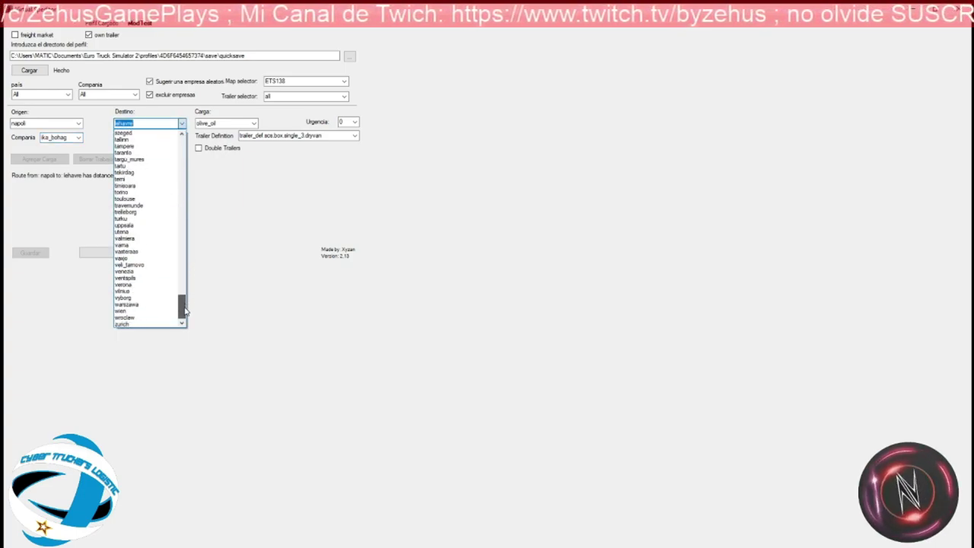
{"action": "left_click", "coordinate": [164, 225]}
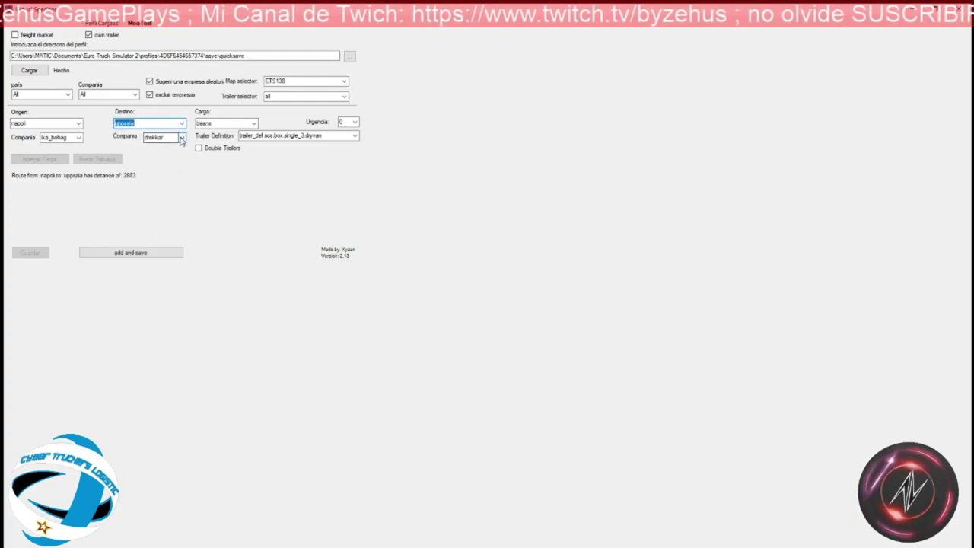
{"action": "left_click", "coordinate": [182, 137]}
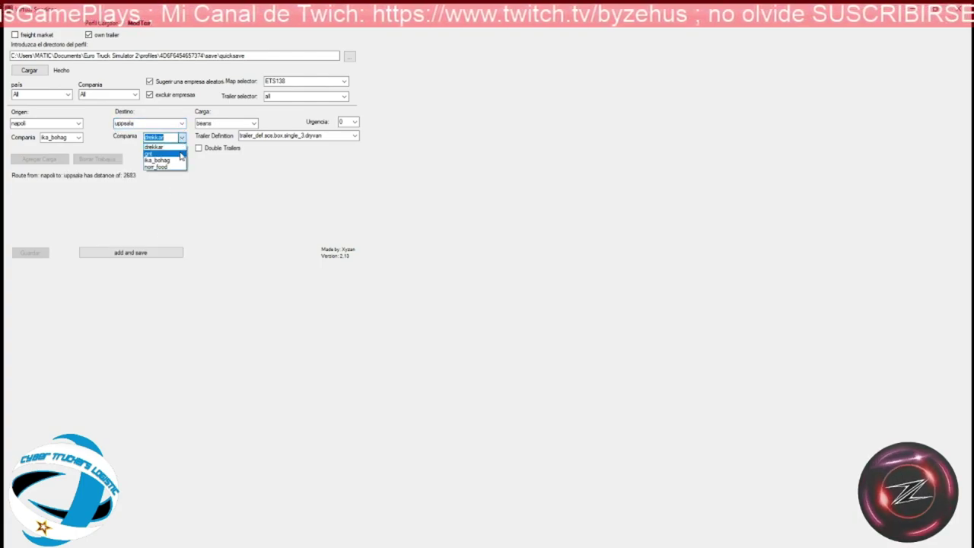
{"action": "left_click", "coordinate": [180, 161]}
{"action": "left_click", "coordinate": [182, 138]}
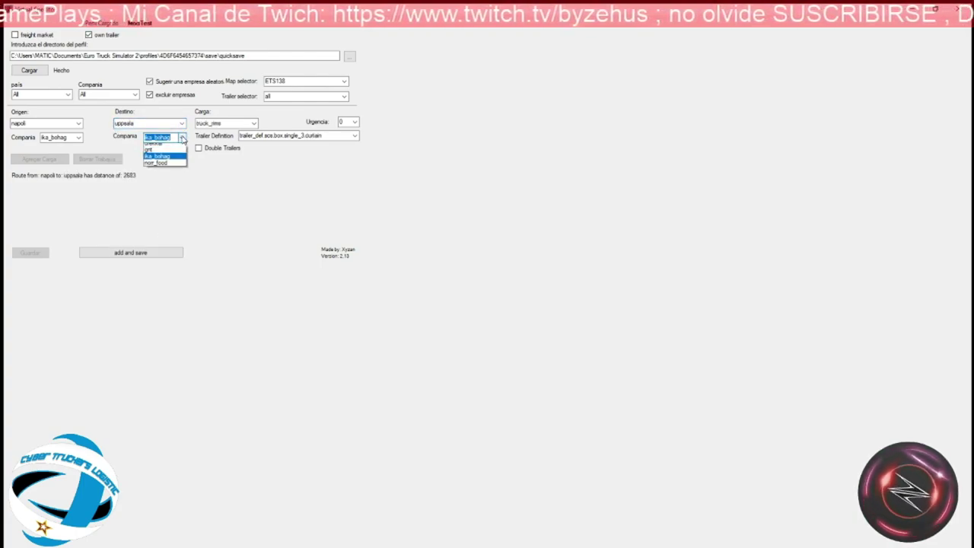
{"action": "left_click", "coordinate": [158, 147]}
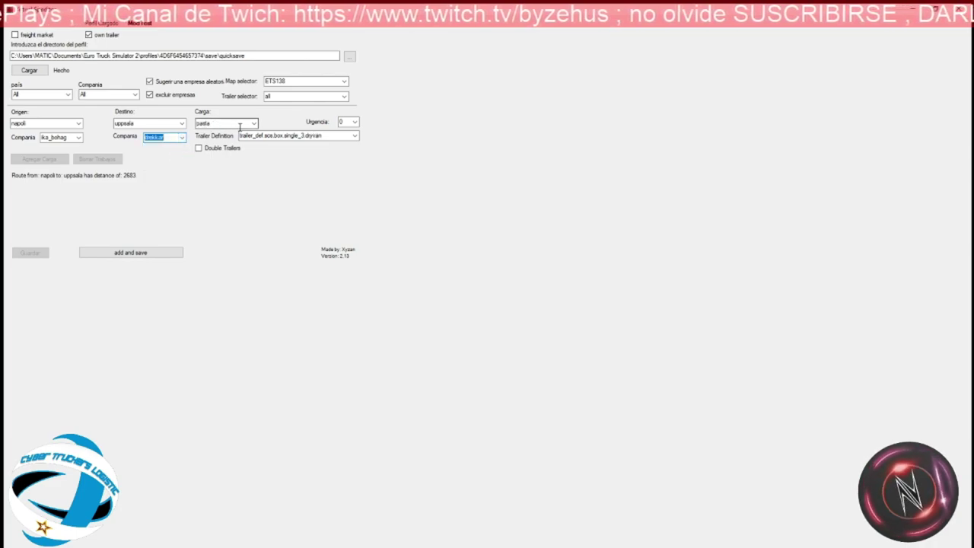
Step: Set the cargo to diesel and keep trailer_def.diesel.willig.fuel_cistern as the trailer definition
{"action": "left_click", "coordinate": [255, 124]}
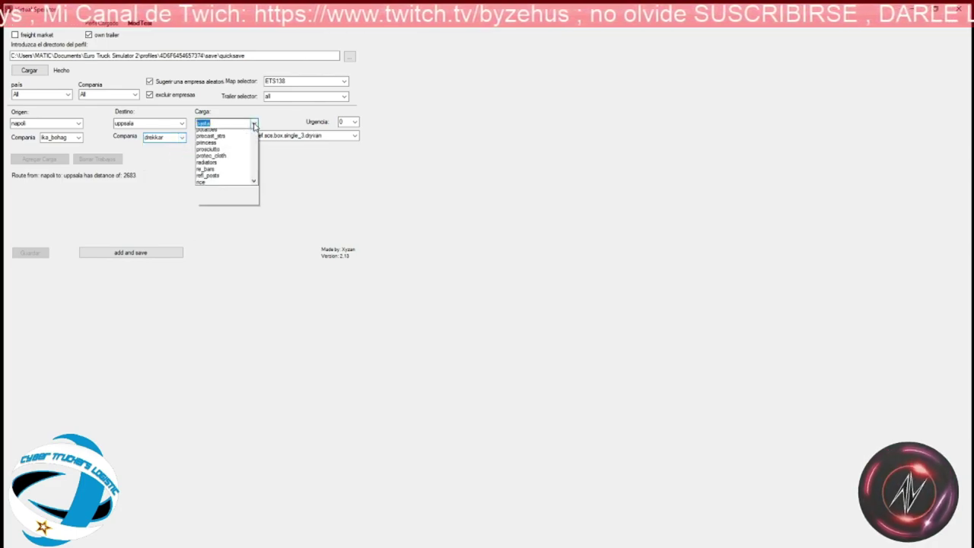
{"action": "left_click_drag", "start_coordinate": [254, 273], "coordinate": [253, 186]}
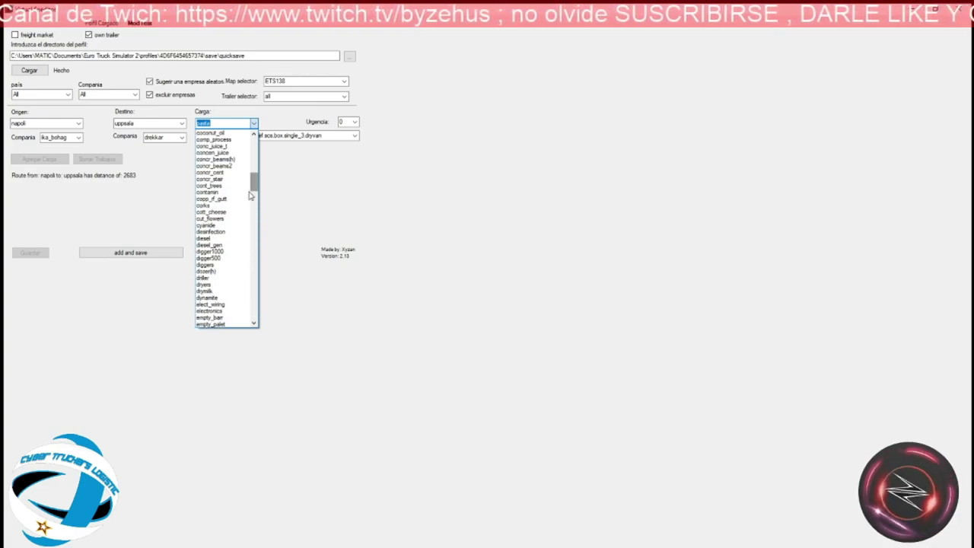
{"action": "left_click", "coordinate": [222, 238]}
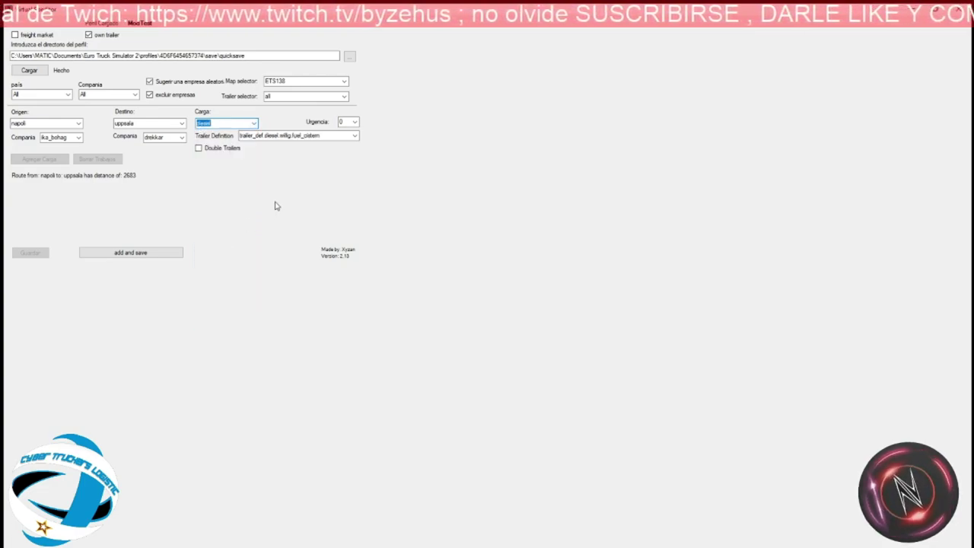
{"action": "left_click", "coordinate": [354, 136]}
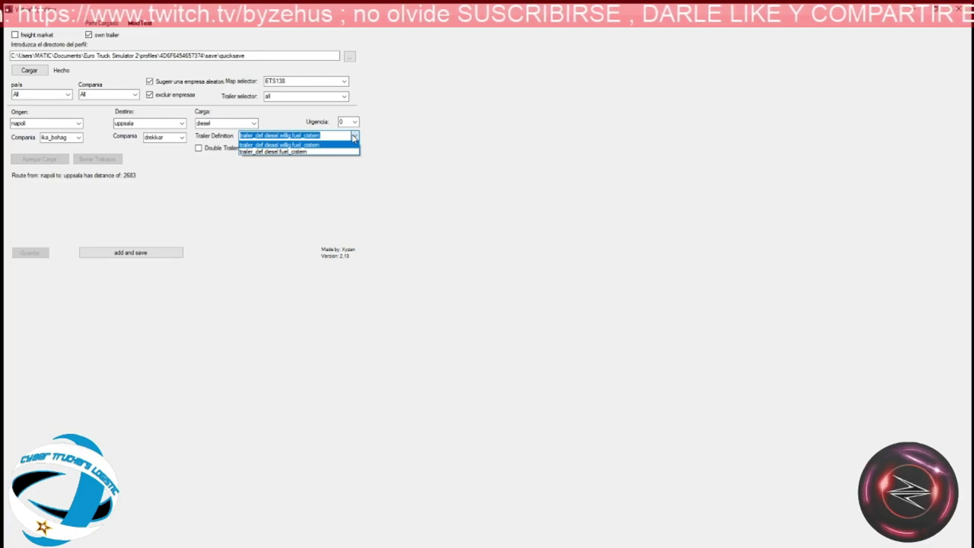
{"action": "left_click", "coordinate": [354, 136]}
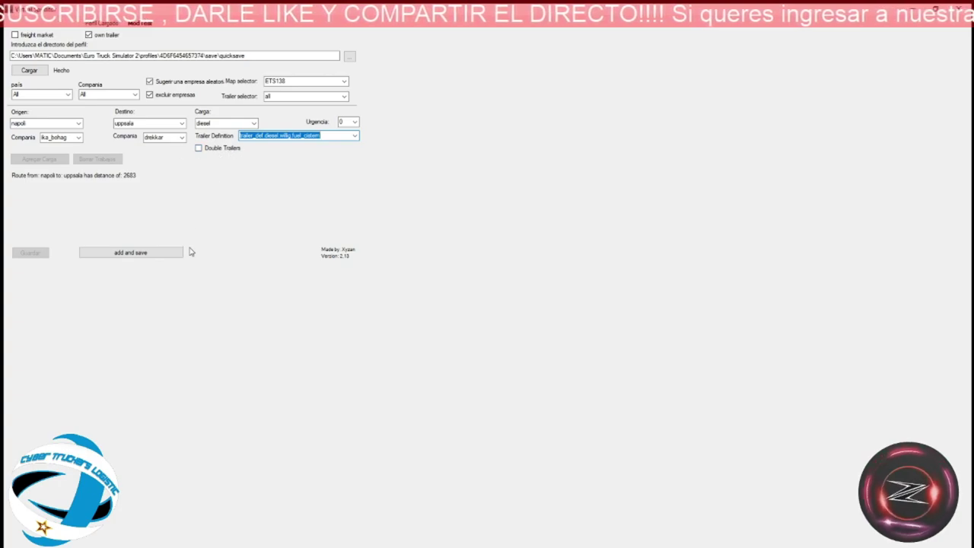
Step: Add and save the configured job to the profile, and close the tool
{"action": "left_click", "coordinate": [130, 254]}
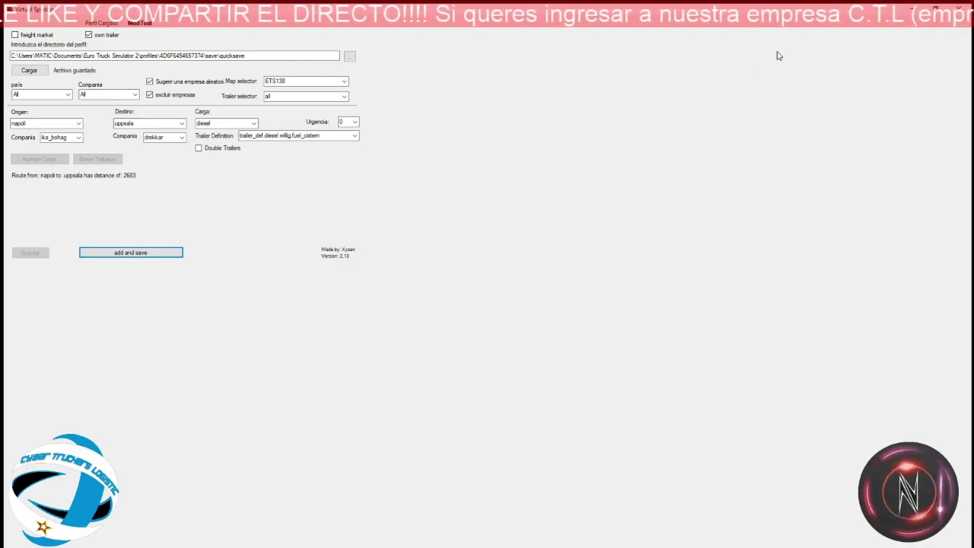
{"action": "left_click", "coordinate": [960, 9]}
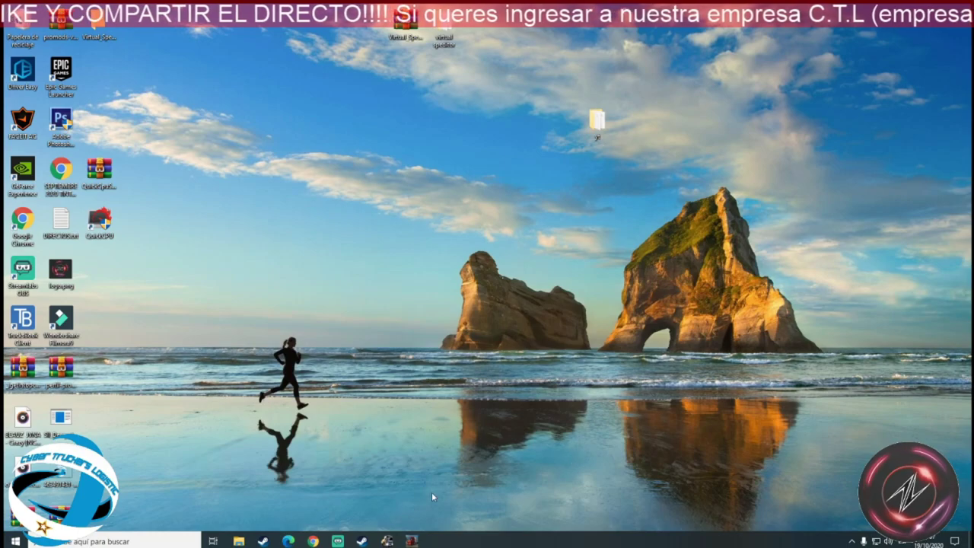
Step: Switch to Euro Truck Simulator 2 and load the Guardado rápido saved game
{"action": "left_click", "coordinate": [387, 541]}
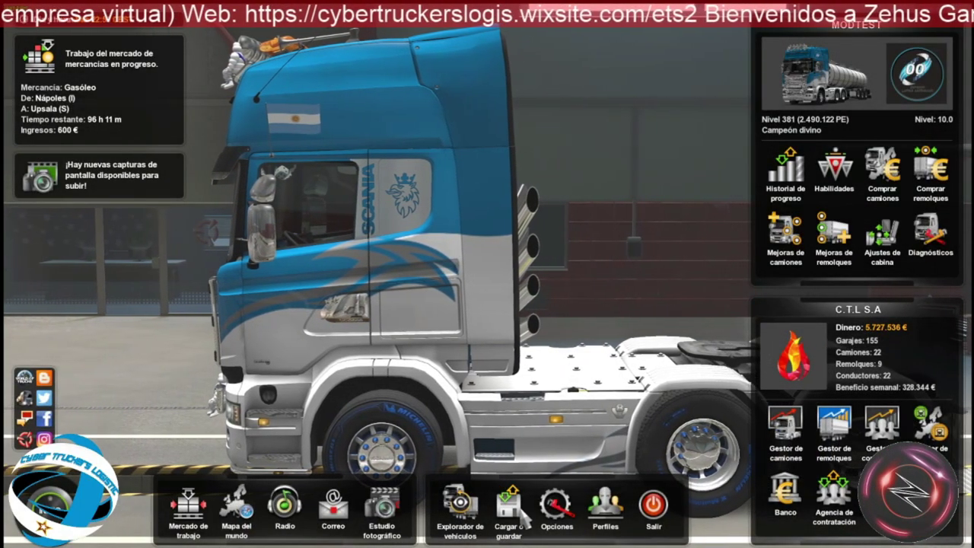
{"action": "left_click", "coordinate": [521, 514]}
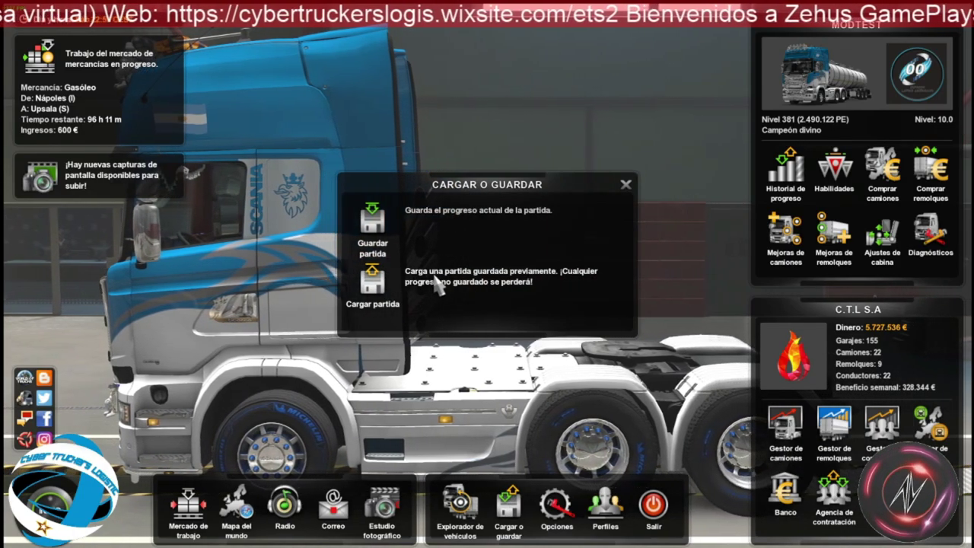
{"action": "left_click", "coordinate": [438, 283]}
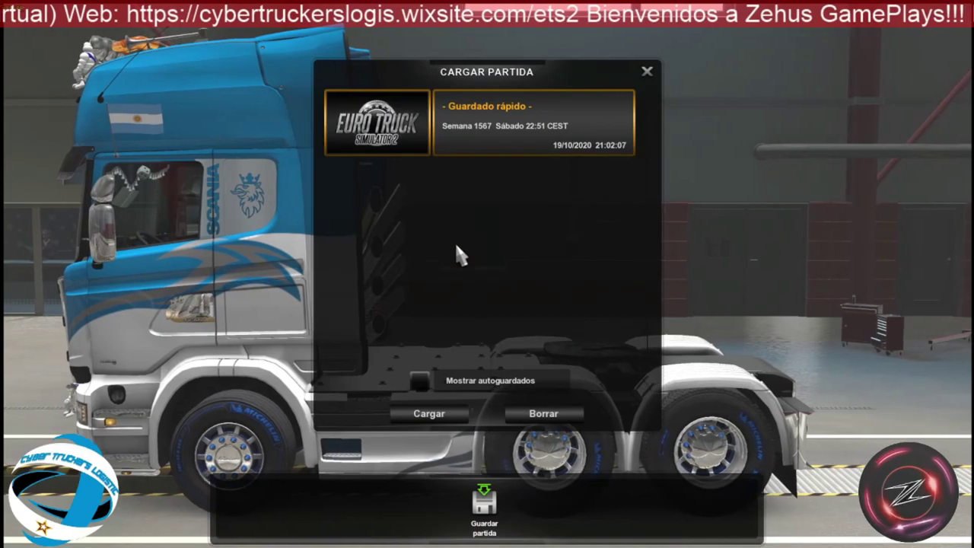
{"action": "double_click", "coordinate": [481, 136]}
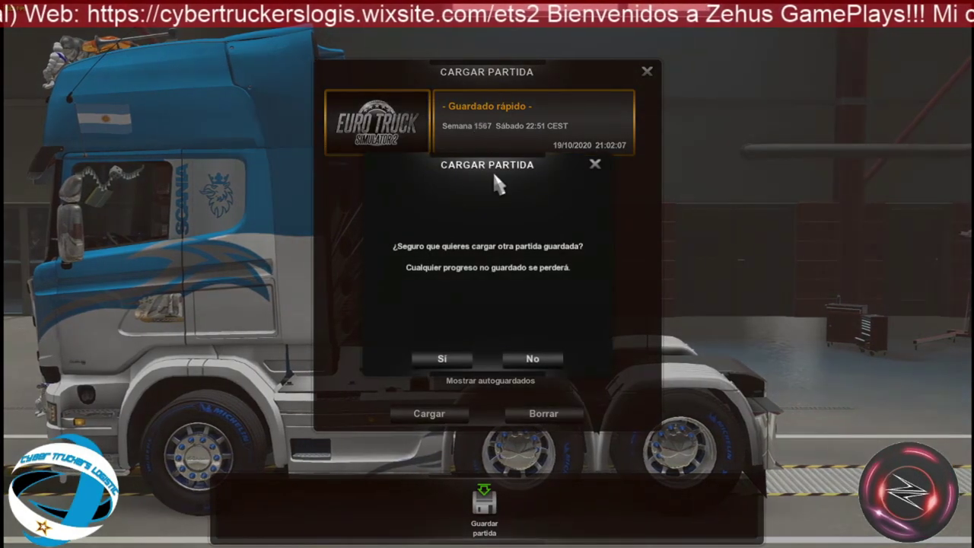
{"action": "left_click", "coordinate": [429, 358]}
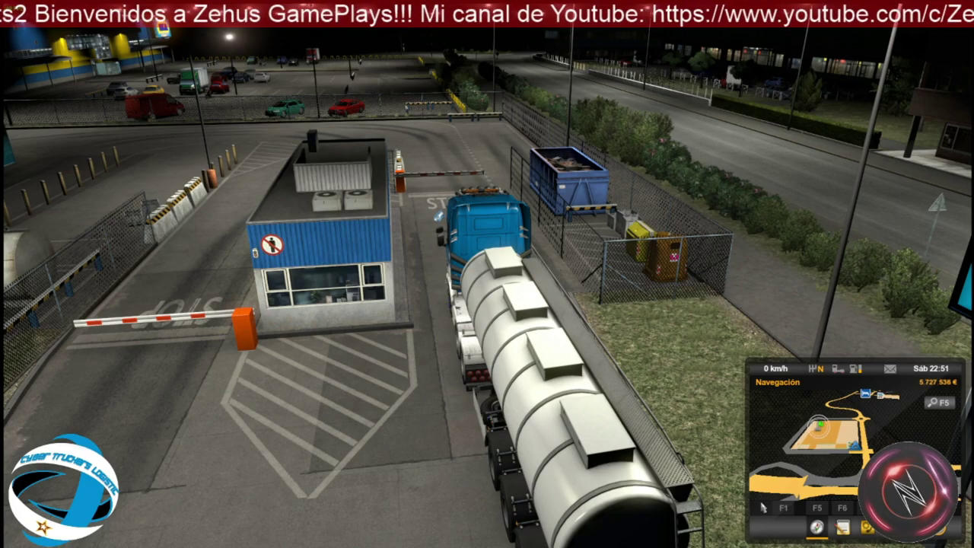
Step: Examine the pickup company's location beside the truck on the world map near Nápoles
{"action": "key", "text": "m"}
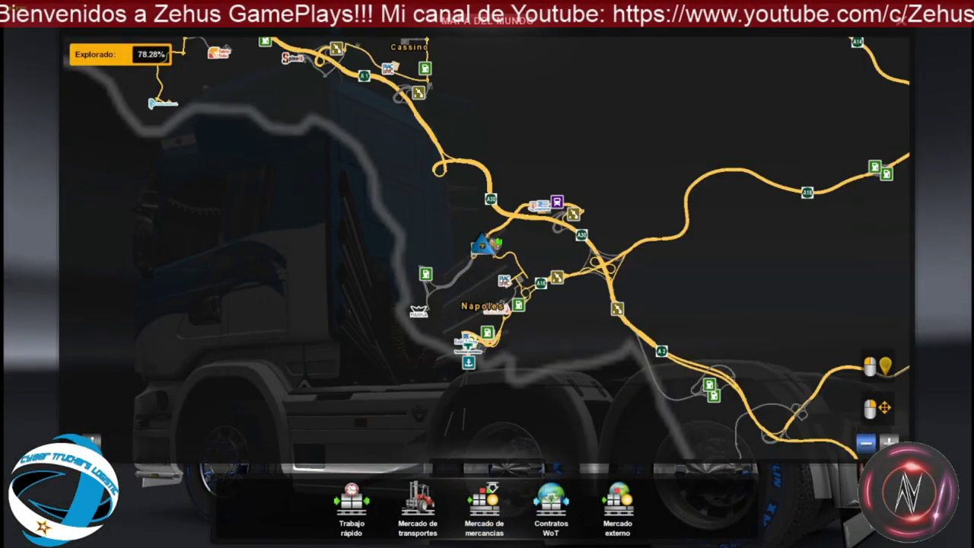
{"action": "scroll", "coordinate": [473, 238], "scroll_direction": "up", "scroll_amount": 5}
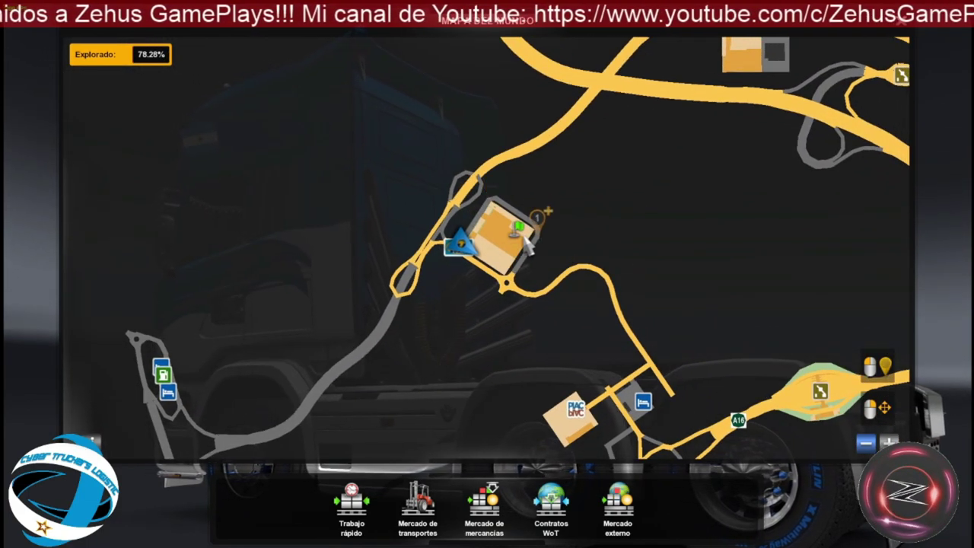
{"action": "left_click", "coordinate": [518, 239]}
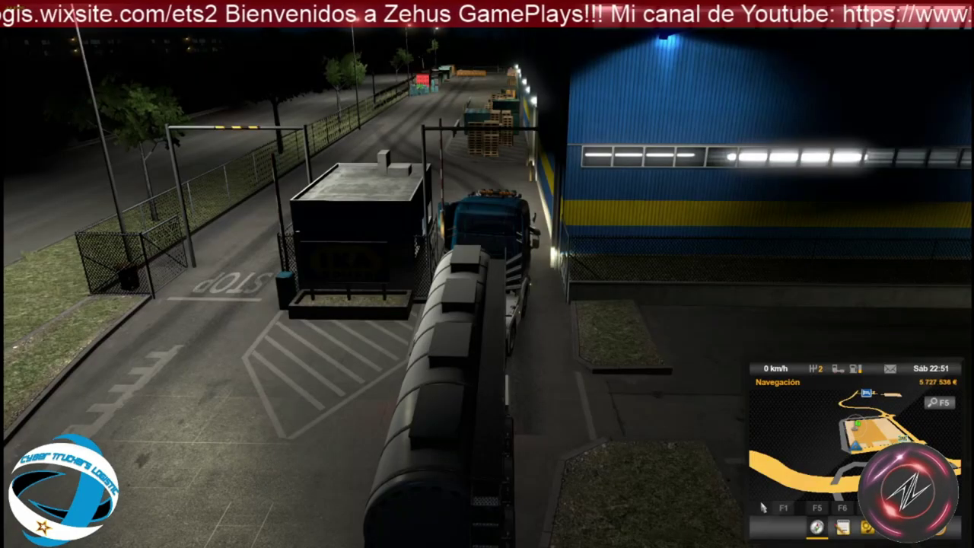
Step: Drive the truck and tanker trailer through the company gate and along the warehouse into the yard, slowing beside the loading docks
{"action": "key", "text": "w"}
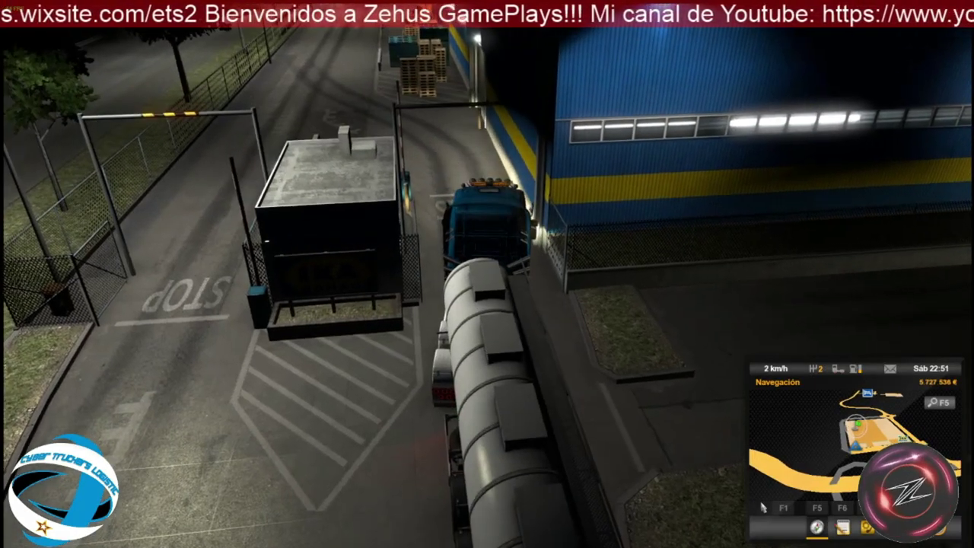
{"action": "key", "text": "w"}
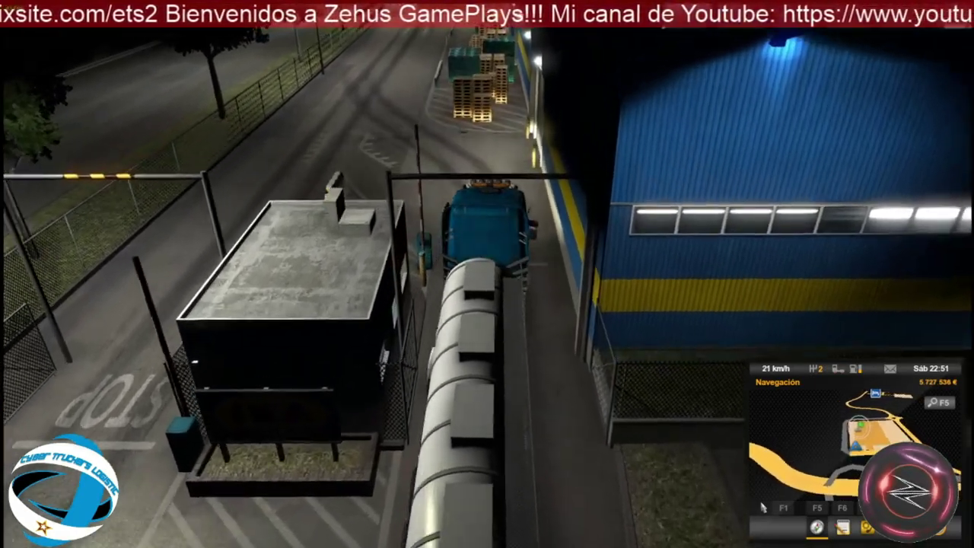
{"action": "key", "text": "w"}
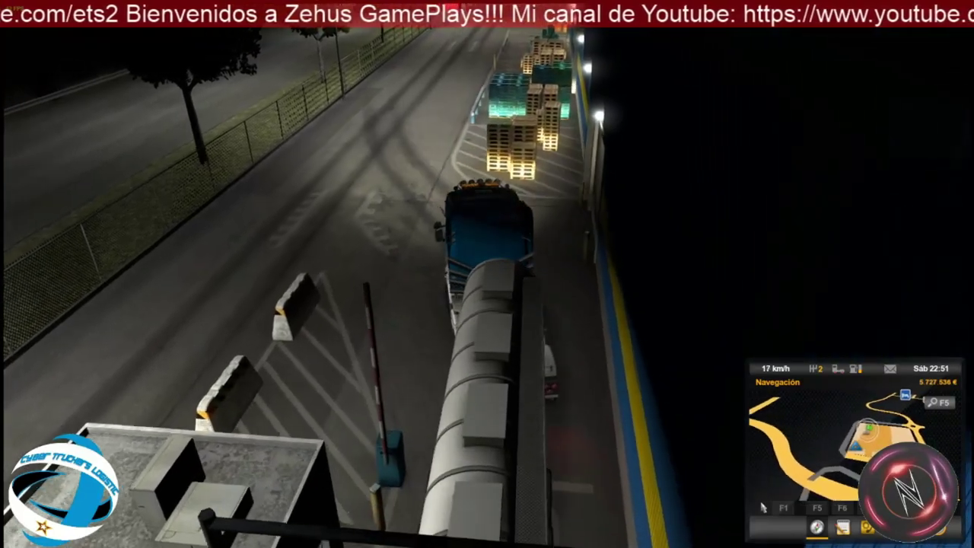
{"action": "key", "text": "w"}
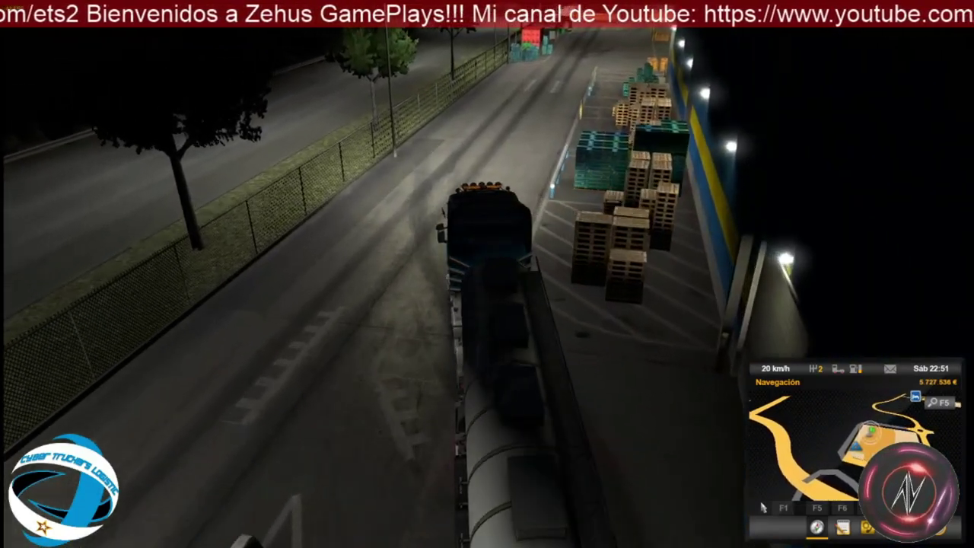
{"action": "key", "text": "w"}
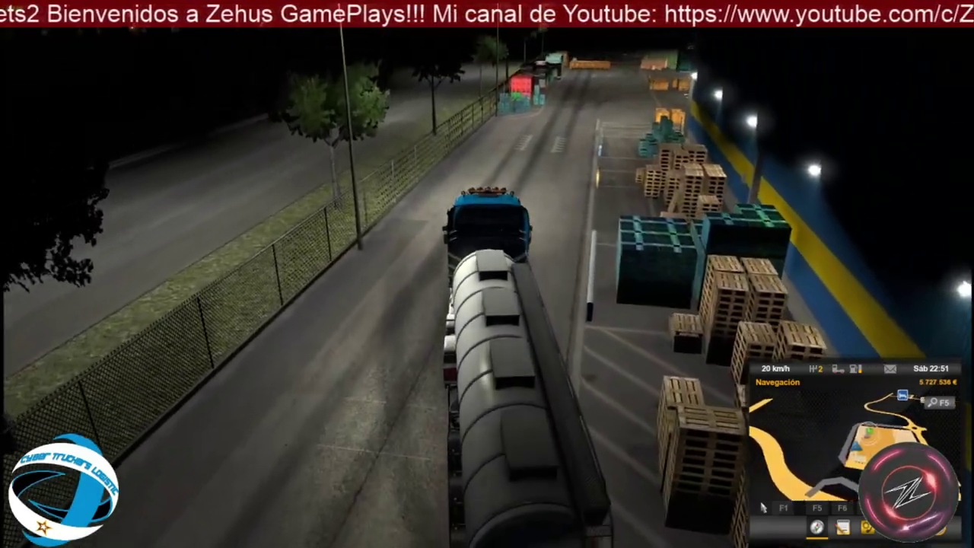
{"action": "key", "text": "w"}
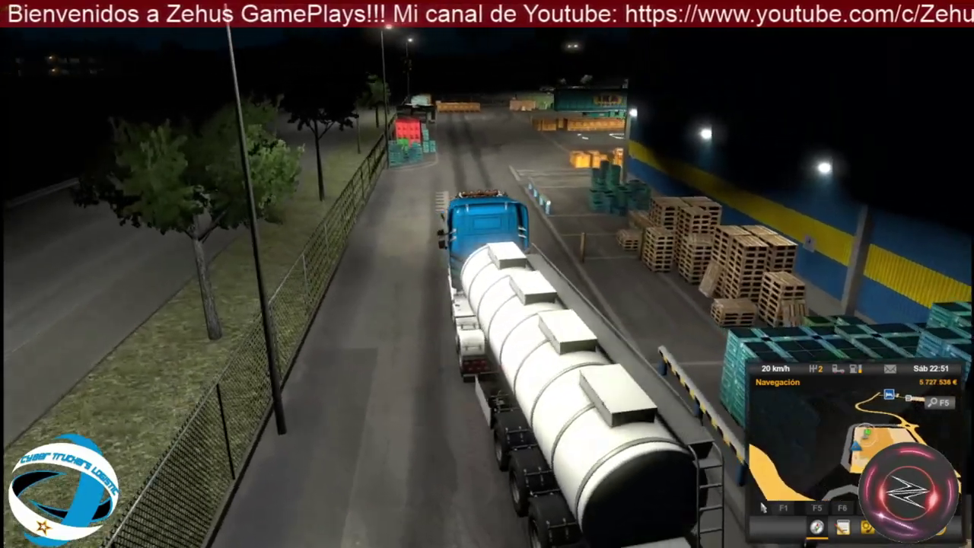
{"action": "key", "text": "w"}
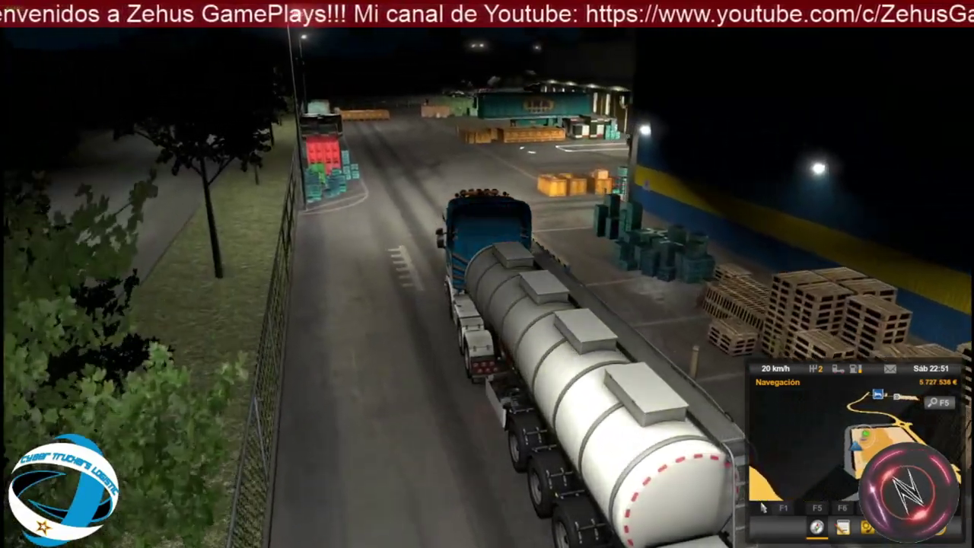
{"action": "key", "text": "w"}
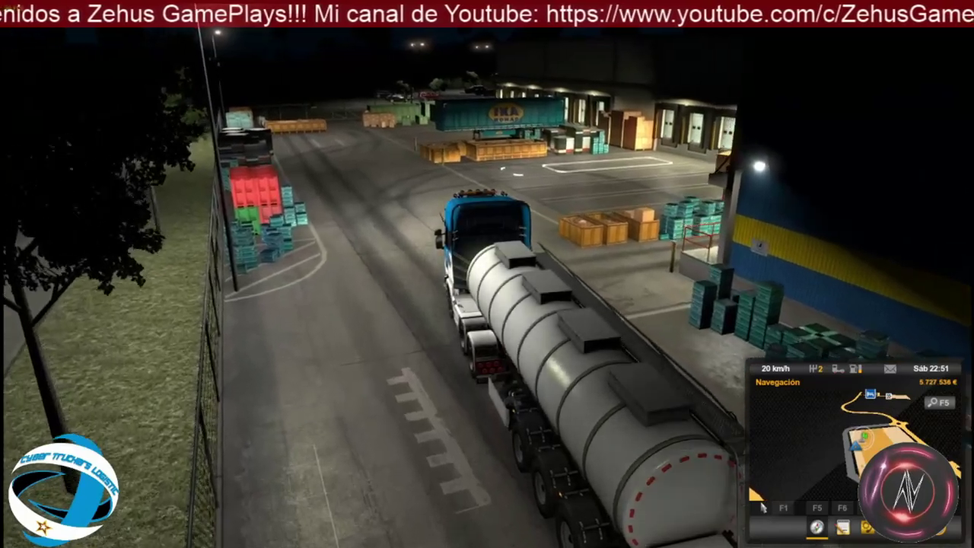
{"action": "key", "text": "w"}
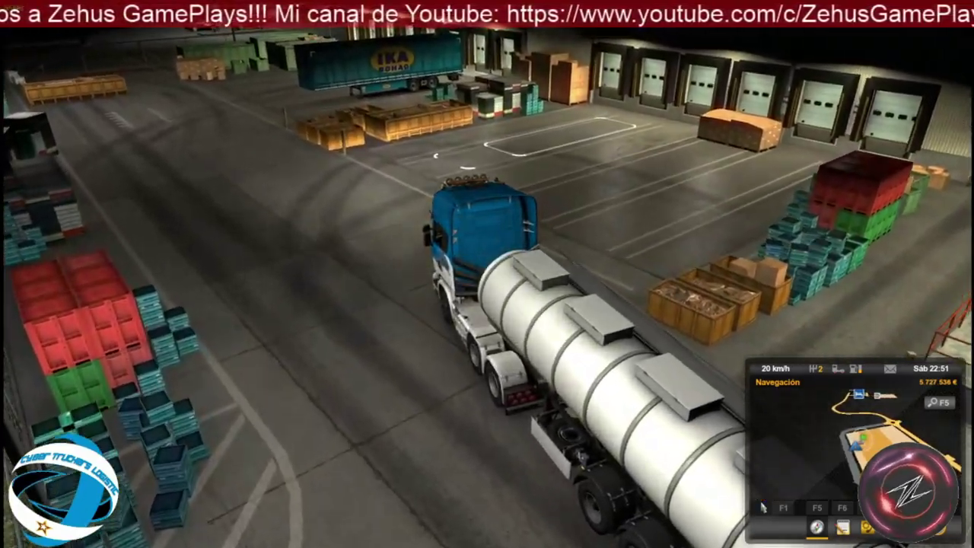
{"action": "key", "text": "w"}
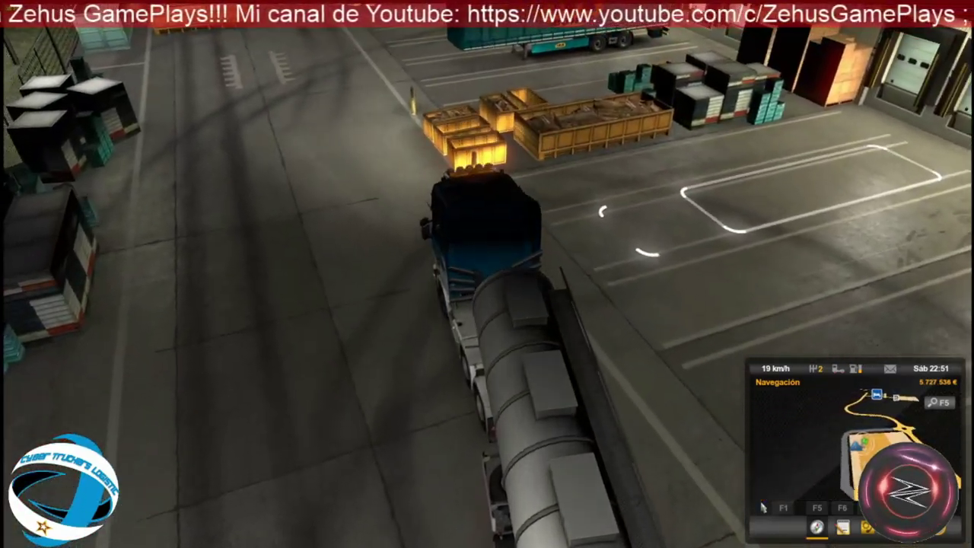
{"action": "key", "text": "s"}
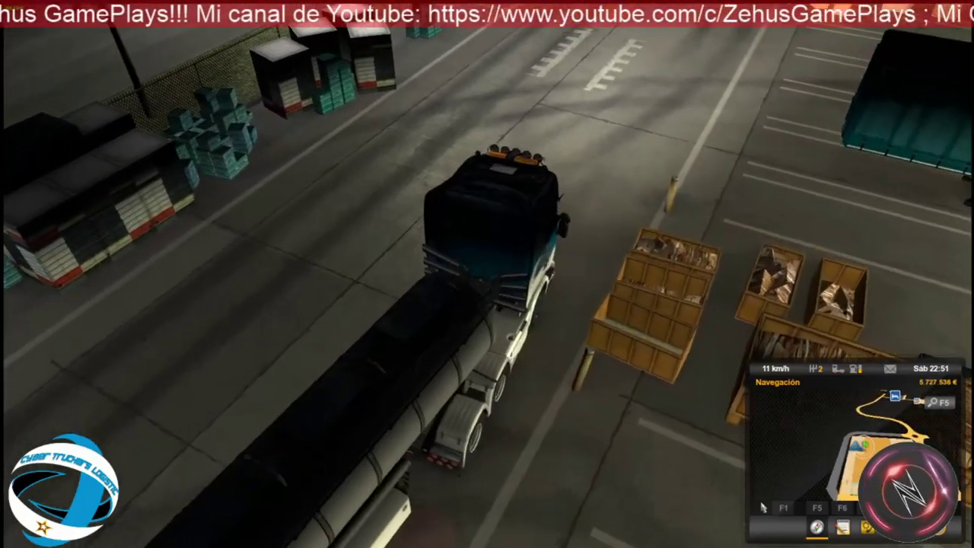
{"action": "key", "text": "s"}
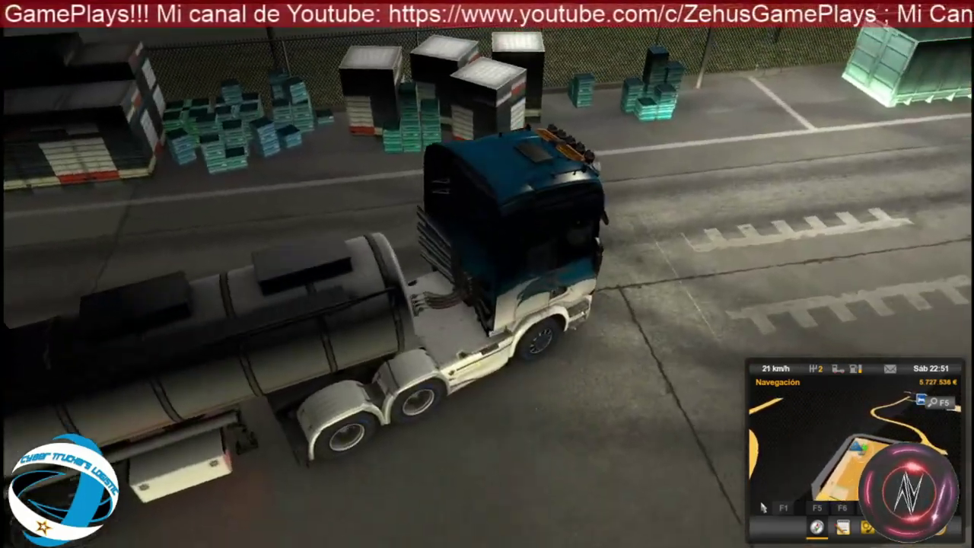